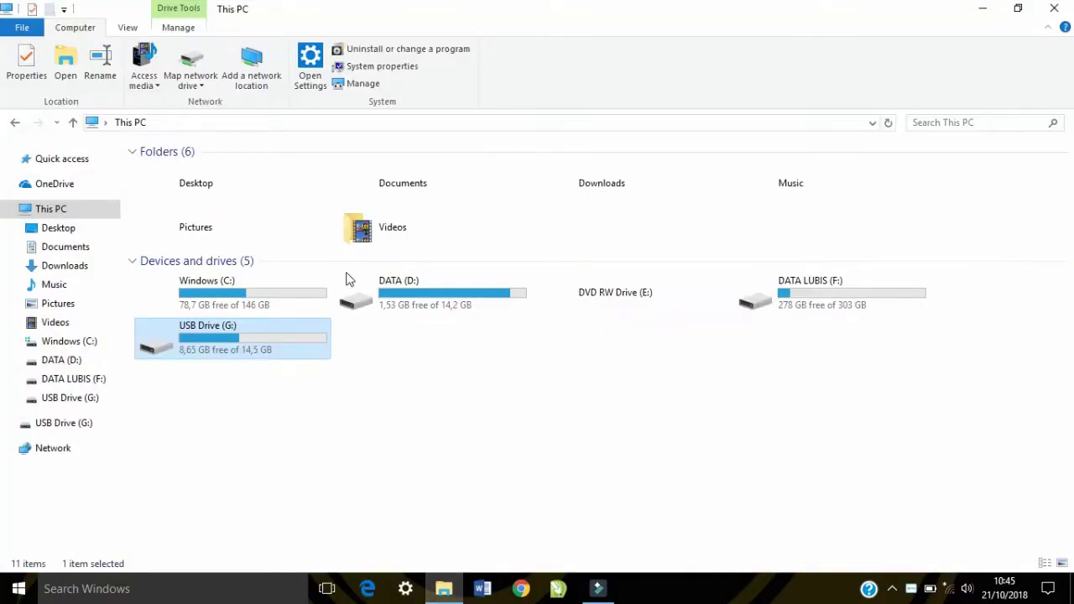
Open USB Drive (G:) and select the Autodesk AutoCAD 2010 [64-bit] and crack archives.
{"action": "double_click", "coordinate": [266, 345]}
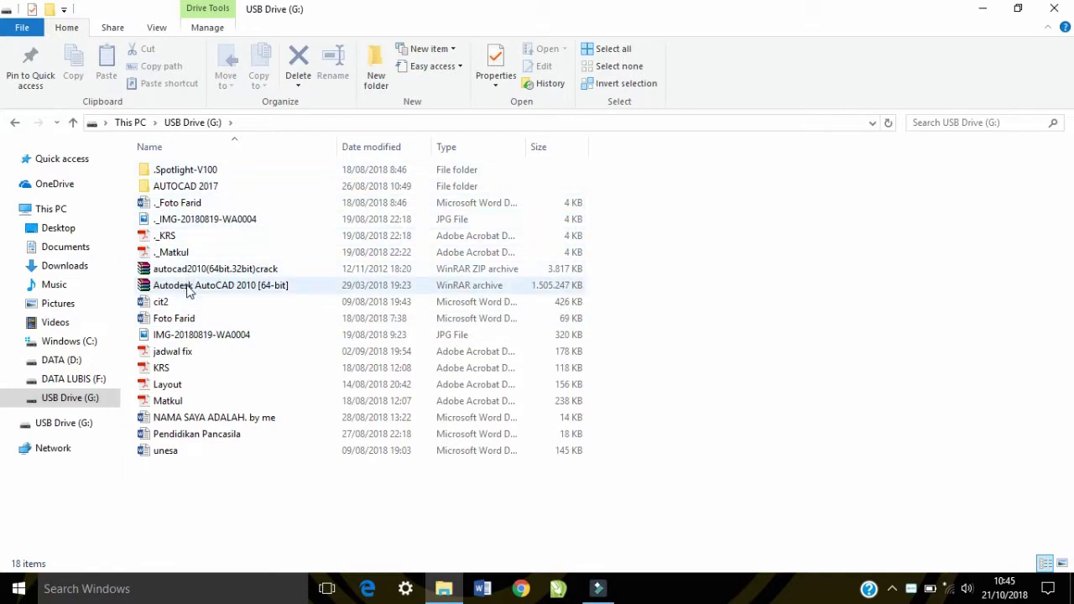
{"action": "left_click", "coordinate": [189, 290]}
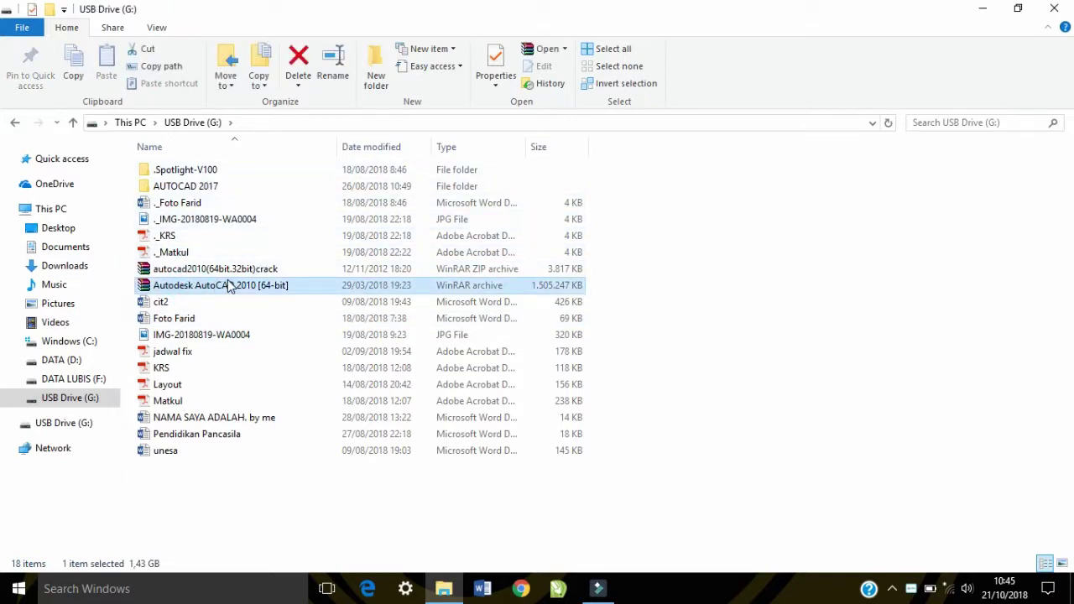
{"action": "left_click", "coordinate": [217, 271], "text": "ctrl"}
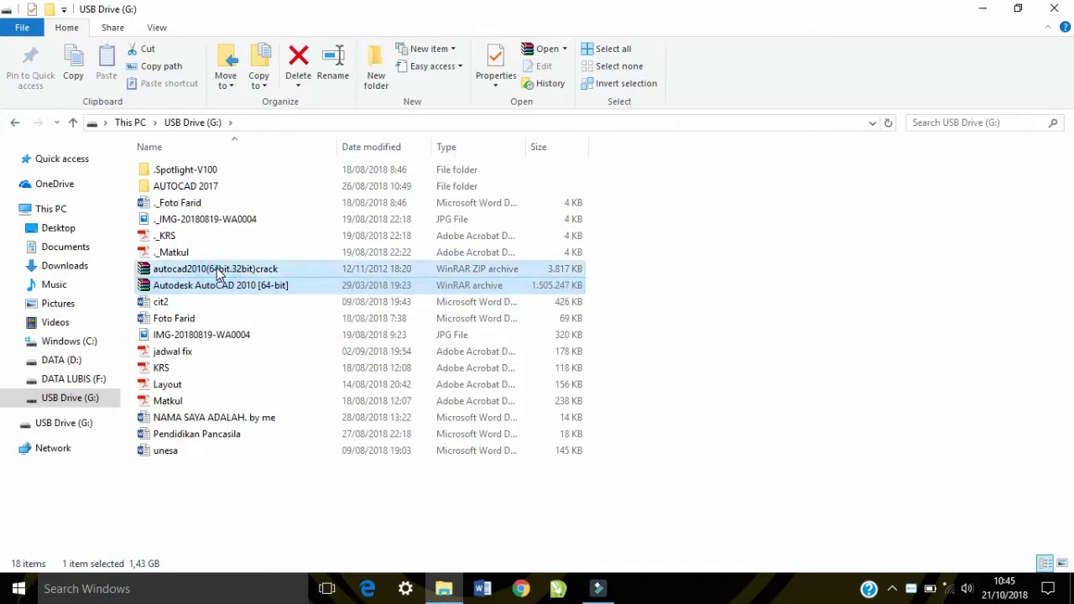
Copy both AutoCAD 2010 archives and return to the This PC overview.
{"action": "right_click", "coordinate": [219, 288]}
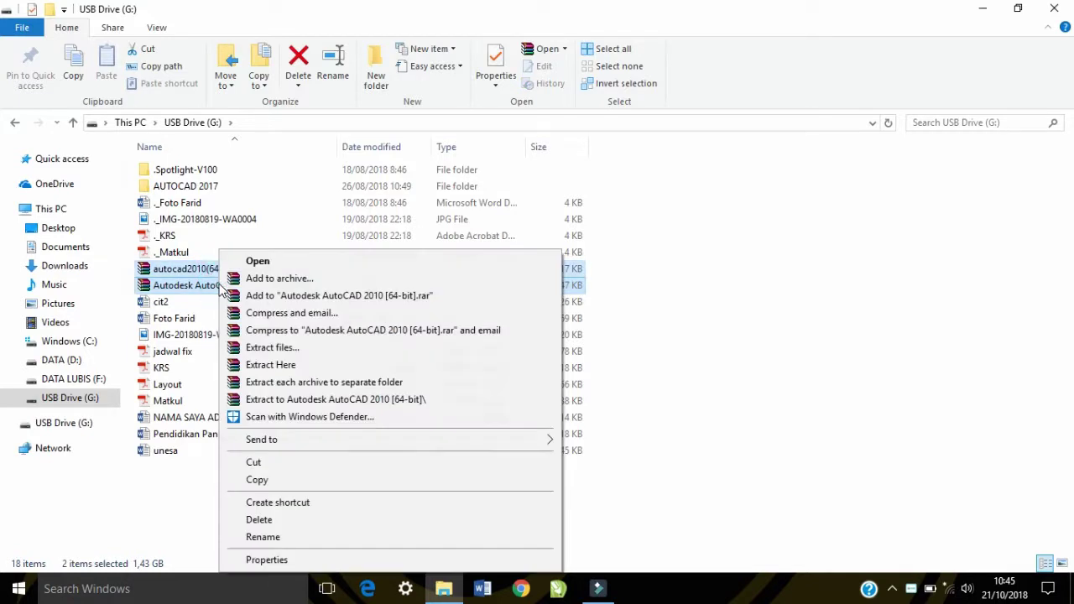
{"action": "left_click", "coordinate": [315, 480]}
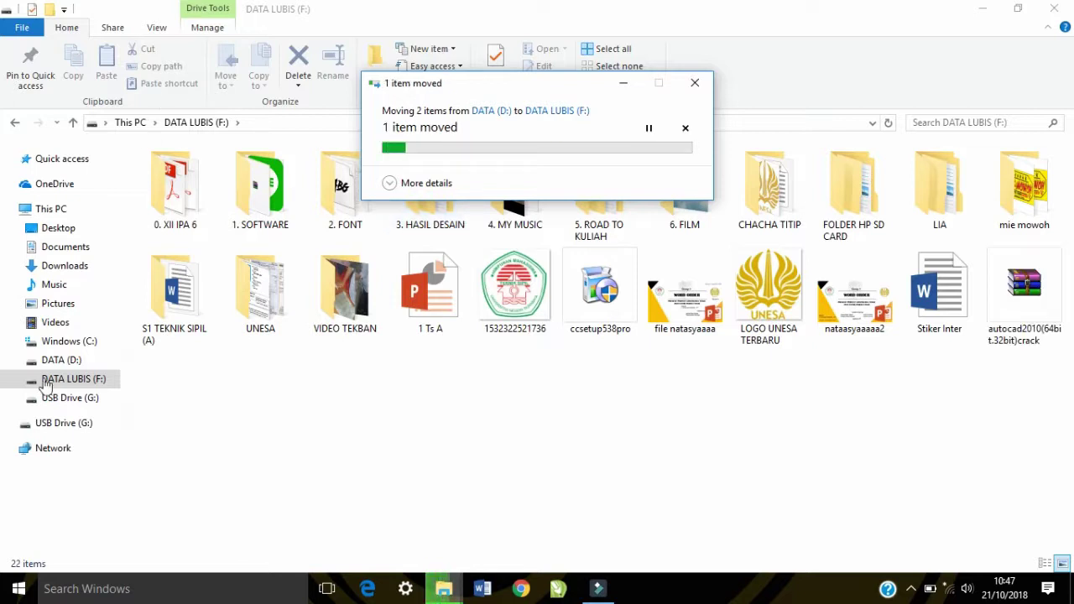
{"action": "left_click", "coordinate": [70, 212]}
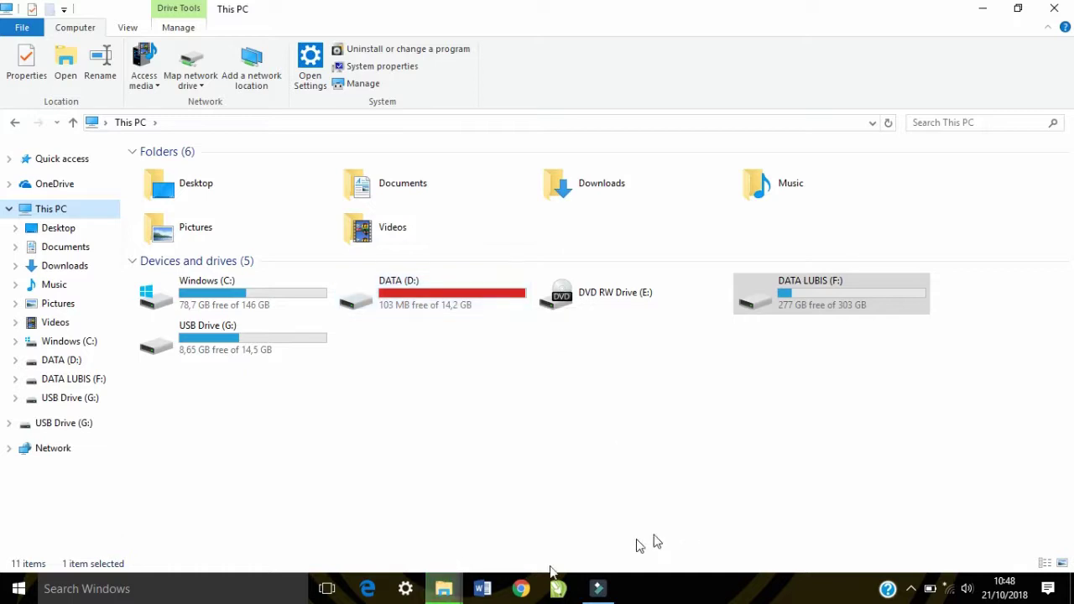
Check the copy's detailed progress, then open DATA LUBIS (F:) and select the AutoCAD 2010 [64-bit] archive.
{"action": "left_click", "coordinate": [445, 589]}
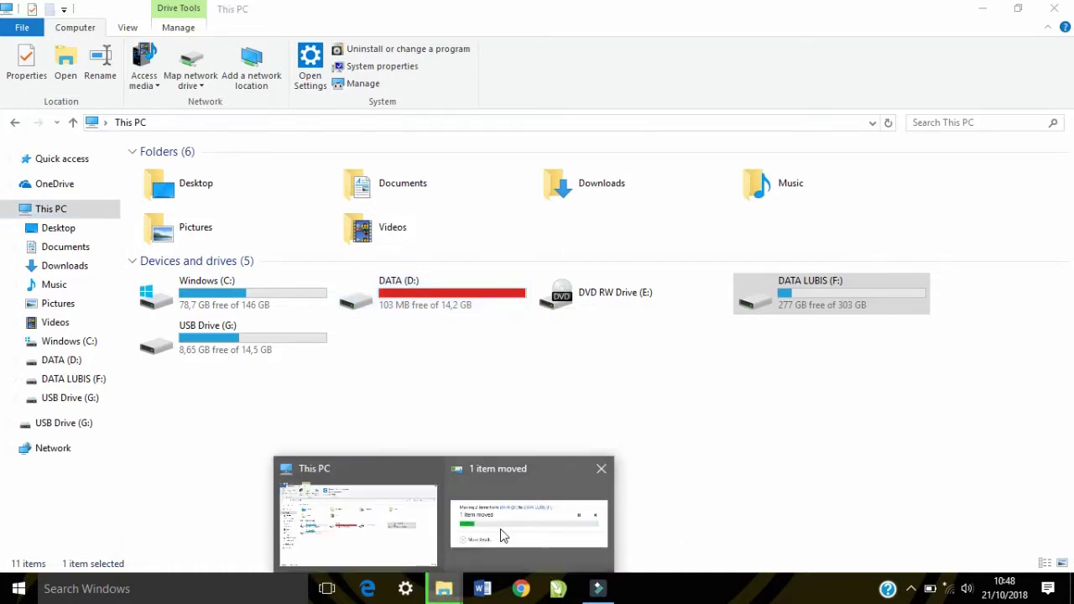
{"action": "left_click", "coordinate": [500, 528]}
{"action": "left_click", "coordinate": [391, 183]}
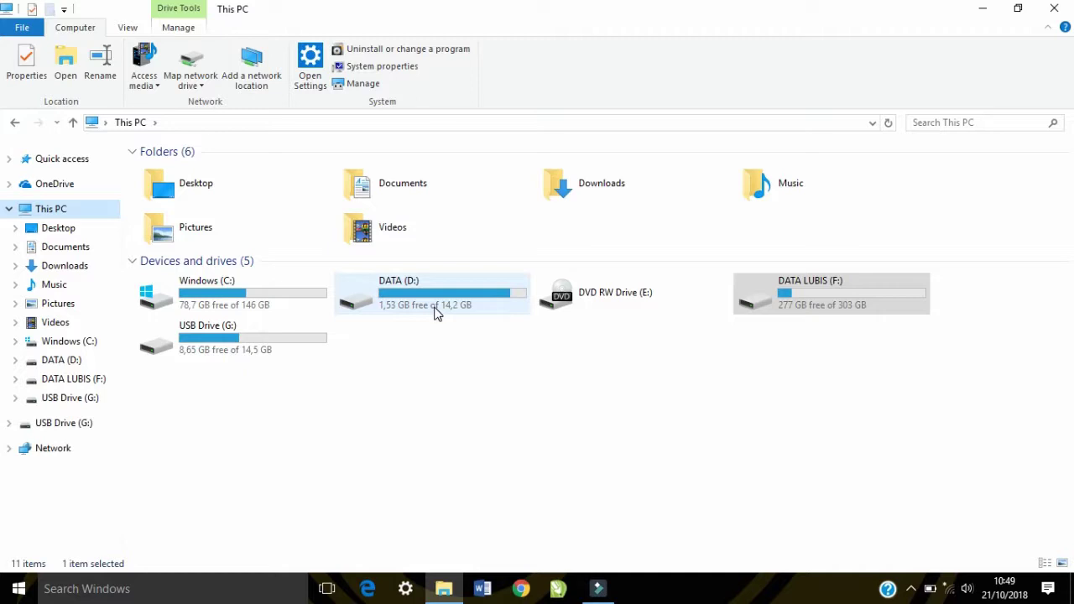
{"action": "double_click", "coordinate": [894, 298]}
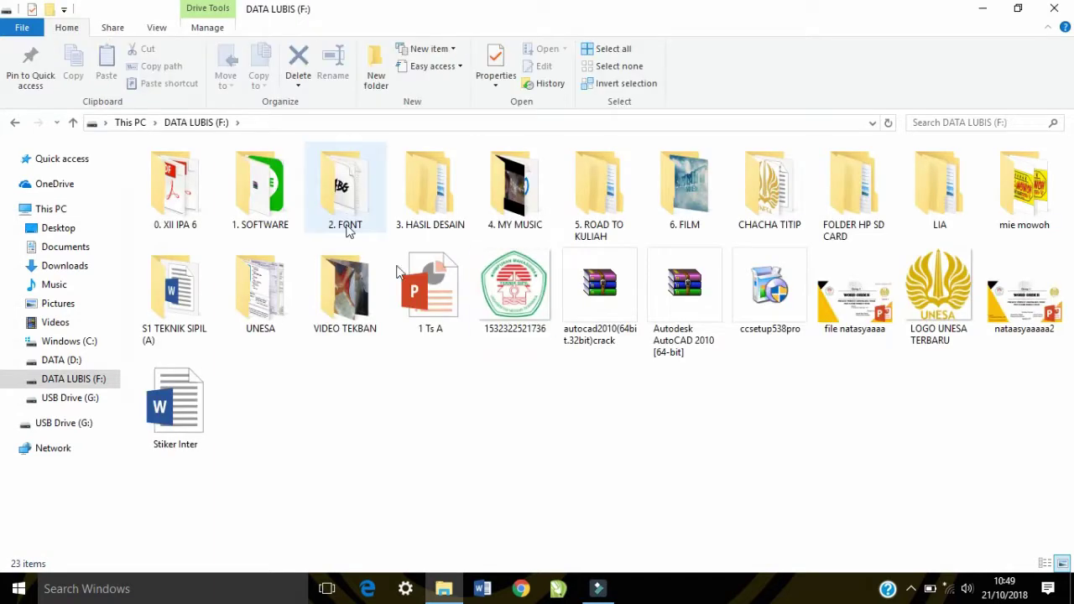
{"action": "left_click", "coordinate": [682, 298]}
Extract the AutoCAD 2010 [64-bit] archive in WinRAR to F:\Autodesk AutoCAD 2010 [64-bit].
{"action": "double_click", "coordinate": [681, 298]}
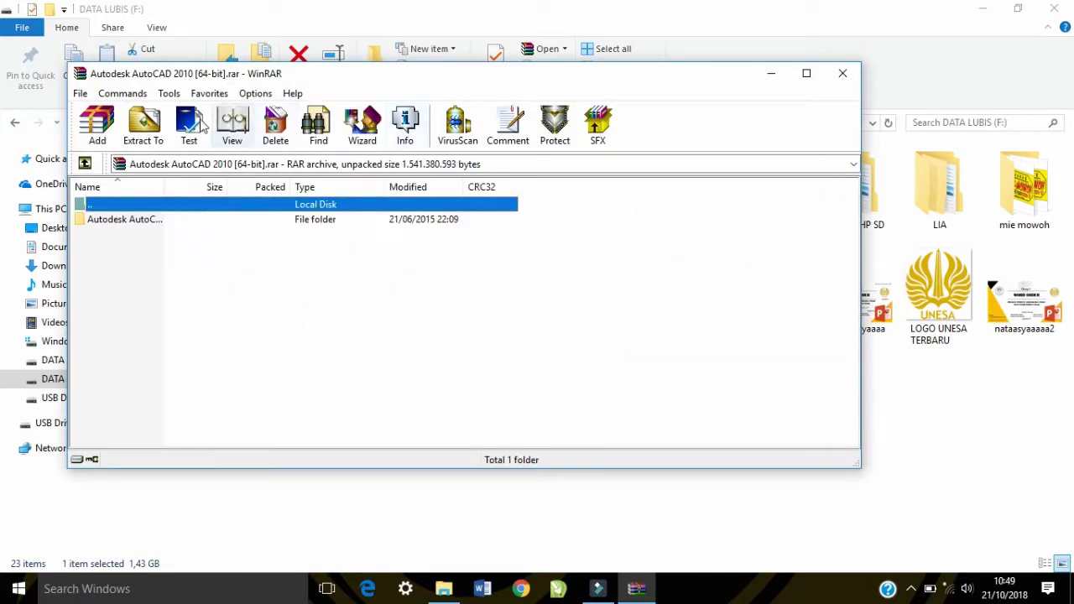
{"action": "left_click", "coordinate": [143, 133]}
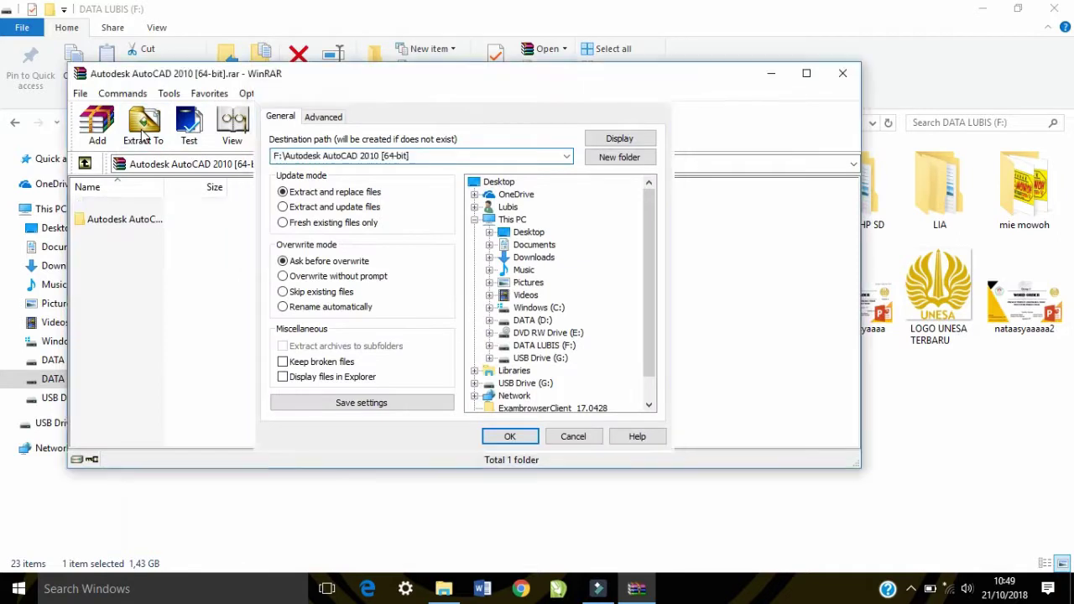
{"action": "key", "text": "Return"}
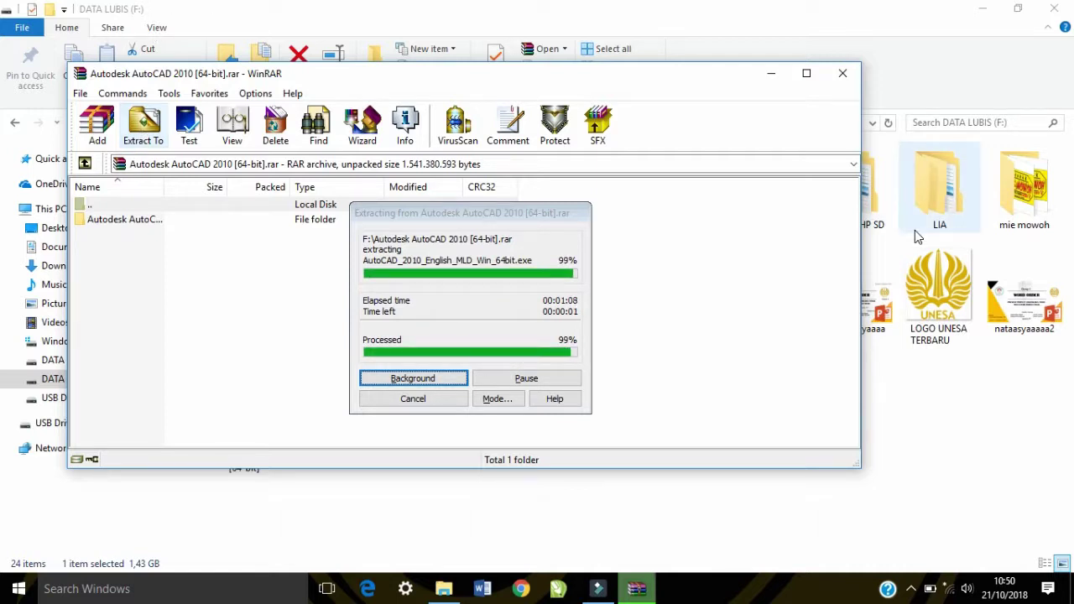
Run the AutoCAD_2010_English_MLD_Win_64bit installer from the extracted Autodesk AutoCAD 2010 [64-bit] folder.
{"action": "left_click", "coordinate": [845, 74]}
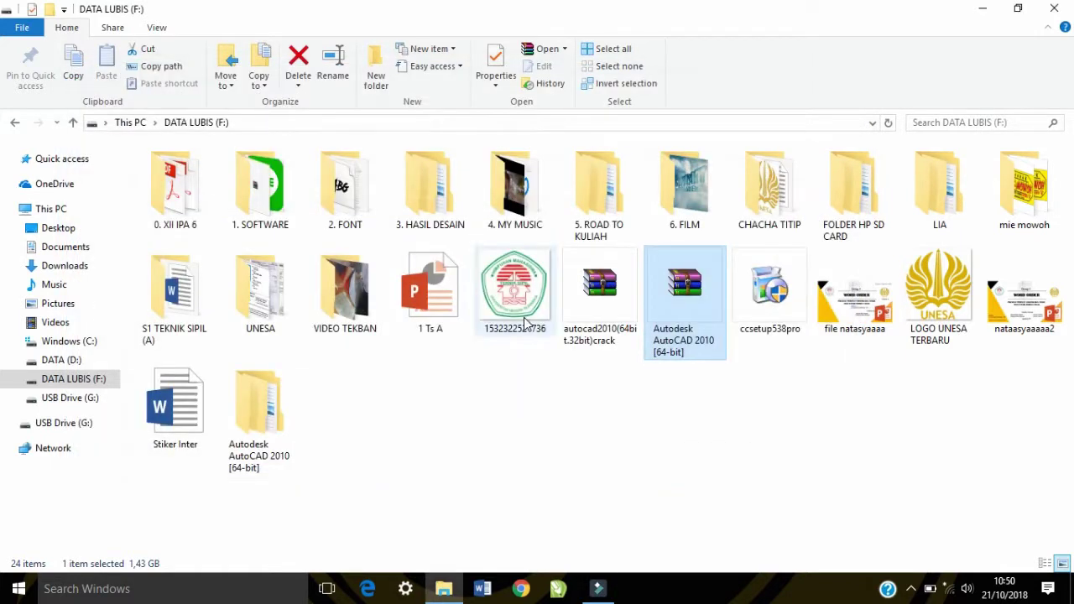
{"action": "double_click", "coordinate": [280, 419]}
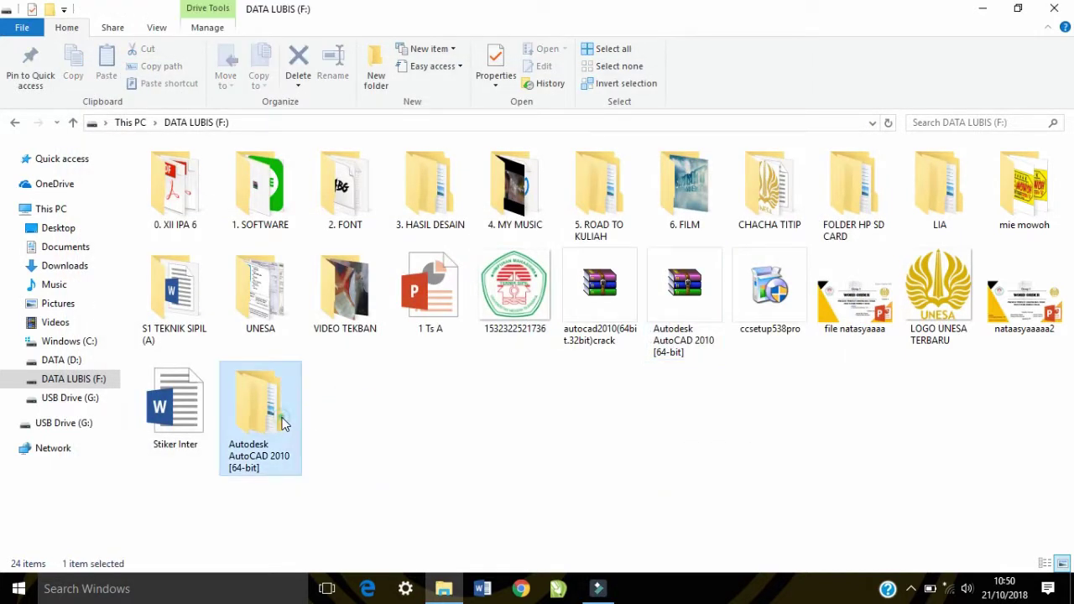
{"action": "double_click", "coordinate": [353, 175]}
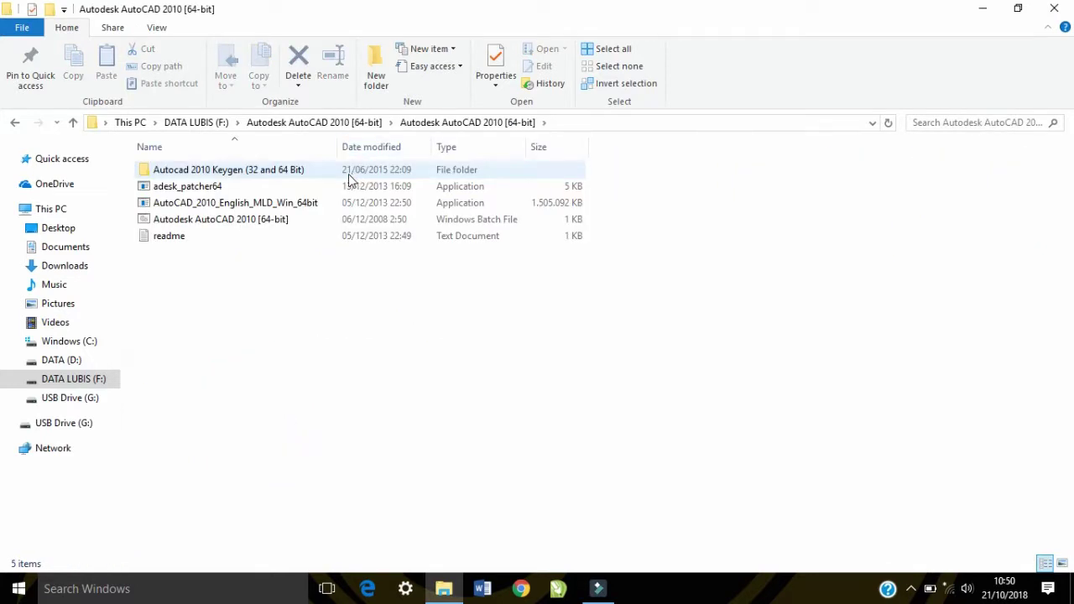
{"action": "left_click", "coordinate": [295, 205]}
{"action": "key", "text": "Return"}
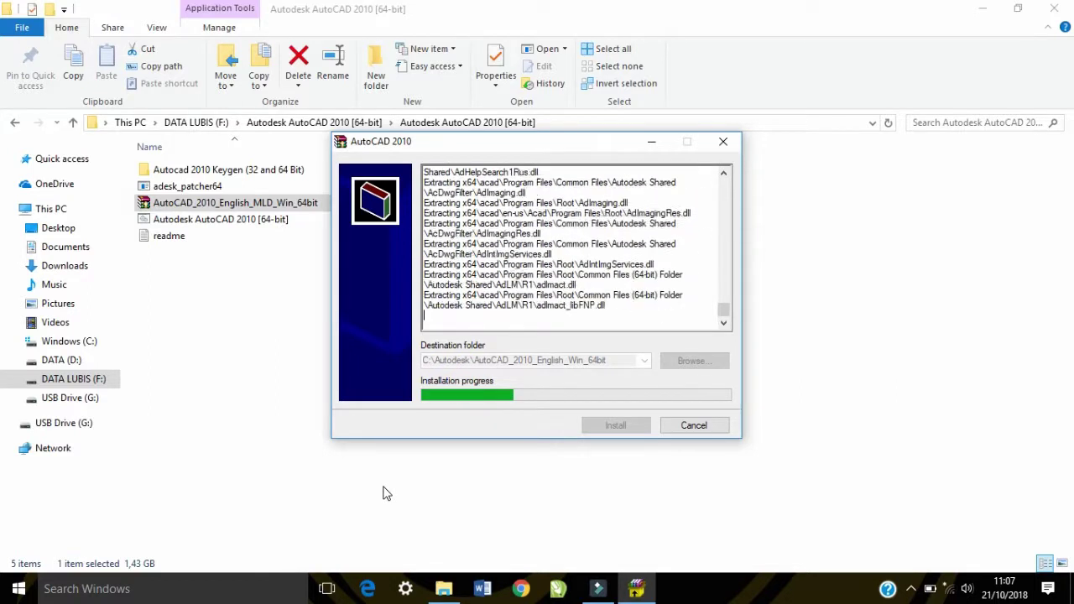
While files unpack, refresh the desktop several times and open and close the Recycle Bin.
{"action": "left_click", "coordinate": [982, 8]}
{"action": "right_click", "coordinate": [814, 223]}
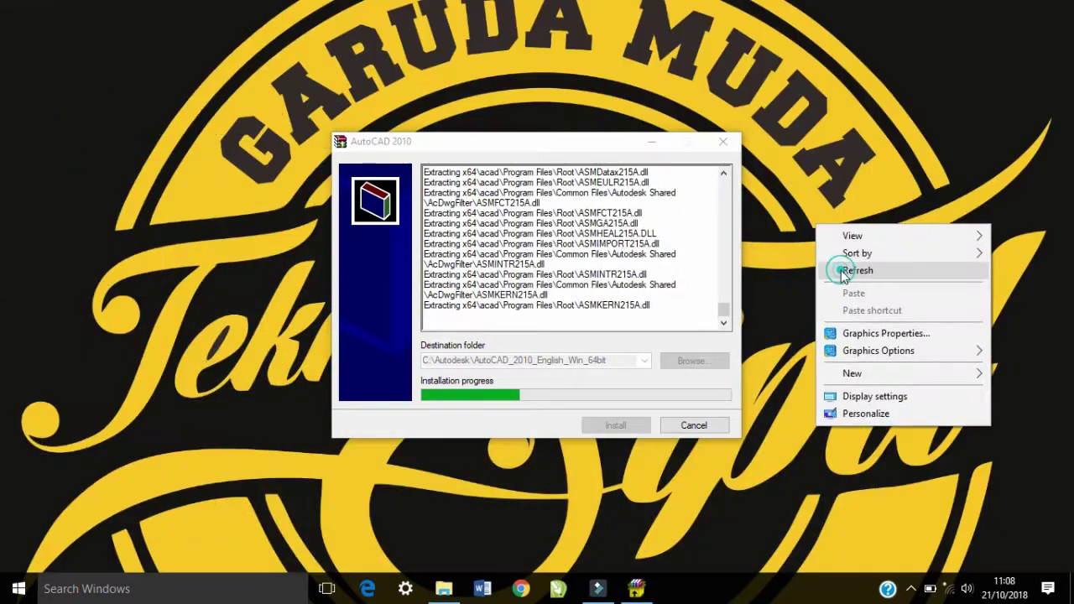
{"action": "left_click", "coordinate": [841, 270]}
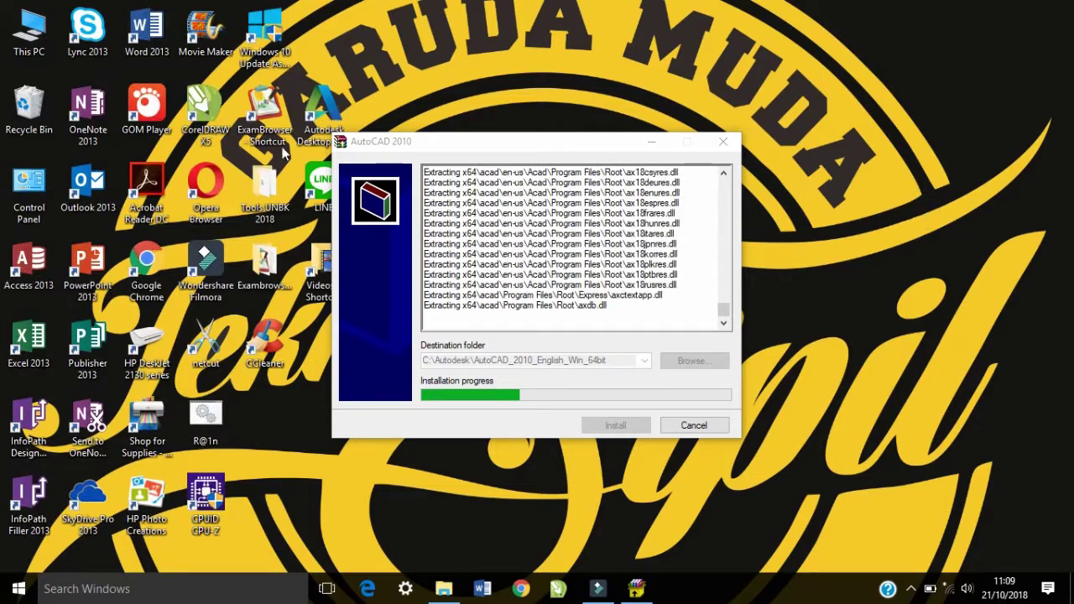
{"action": "double_click", "coordinate": [28, 105]}
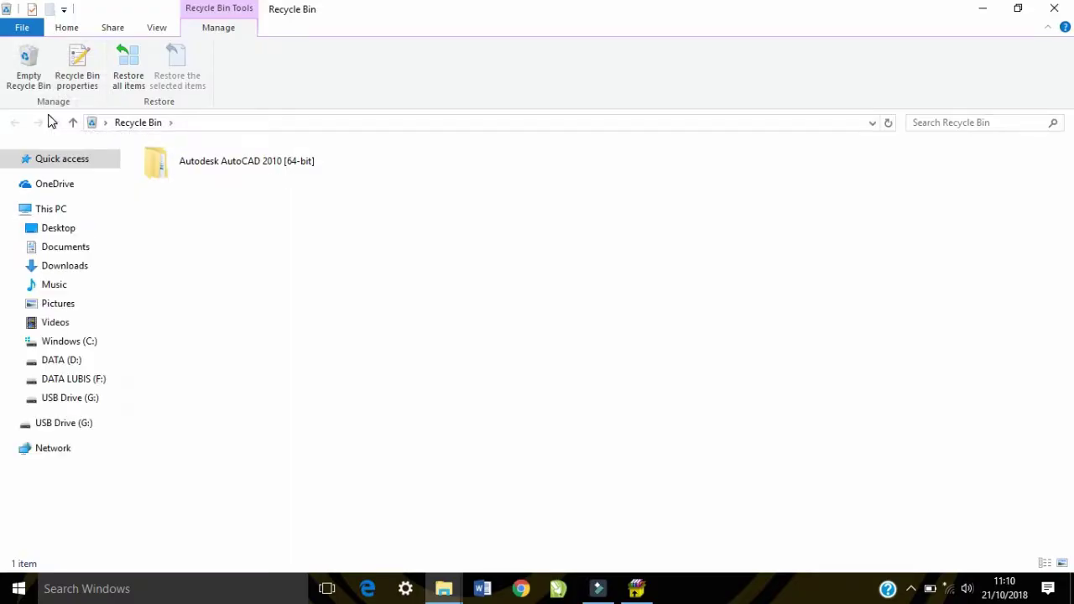
{"action": "left_click", "coordinate": [982, 8]}
{"action": "right_click", "coordinate": [819, 173]}
{"action": "left_click", "coordinate": [866, 222]}
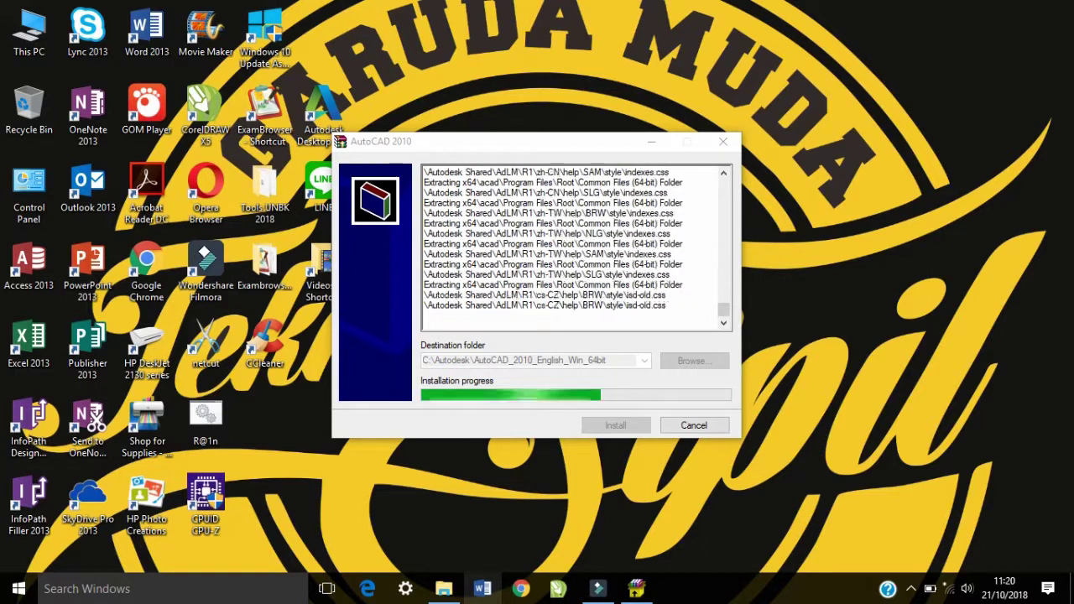
{"action": "right_click", "coordinate": [810, 336]}
{"action": "left_click", "coordinate": [838, 382]}
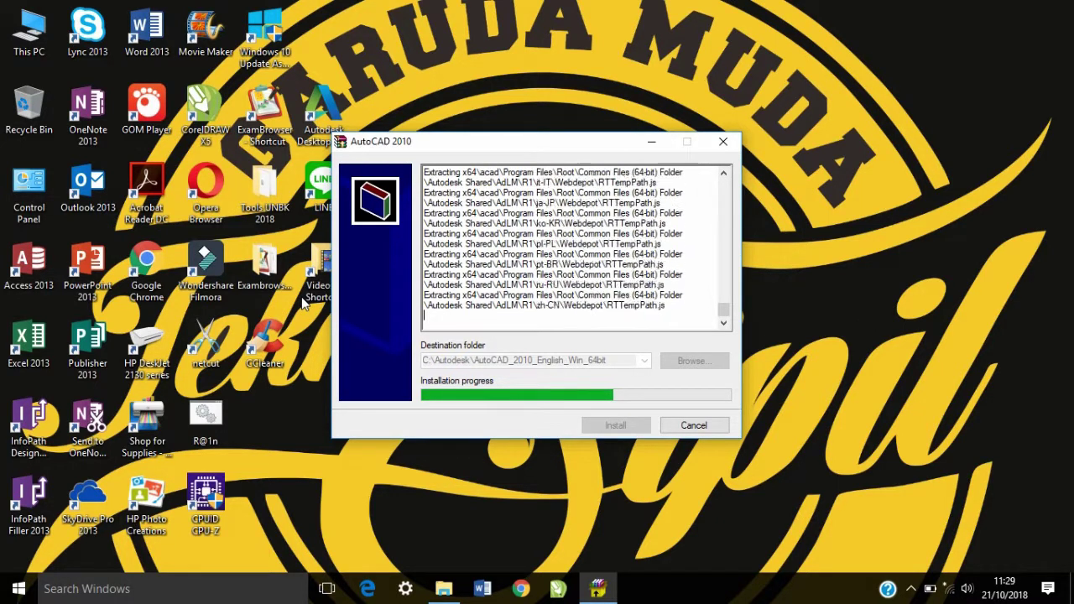
Delete the PowerPoint, Excel, GOM Player, OneNote and Outlook 2013 desktop shortcuts.
{"action": "right_click", "coordinate": [60, 243]}
{"action": "left_click", "coordinate": [143, 458]}
{"action": "right_click", "coordinate": [17, 348]}
{"action": "left_click", "coordinate": [72, 299]}
{"action": "right_click", "coordinate": [159, 105]}
{"action": "left_click", "coordinate": [201, 323]}
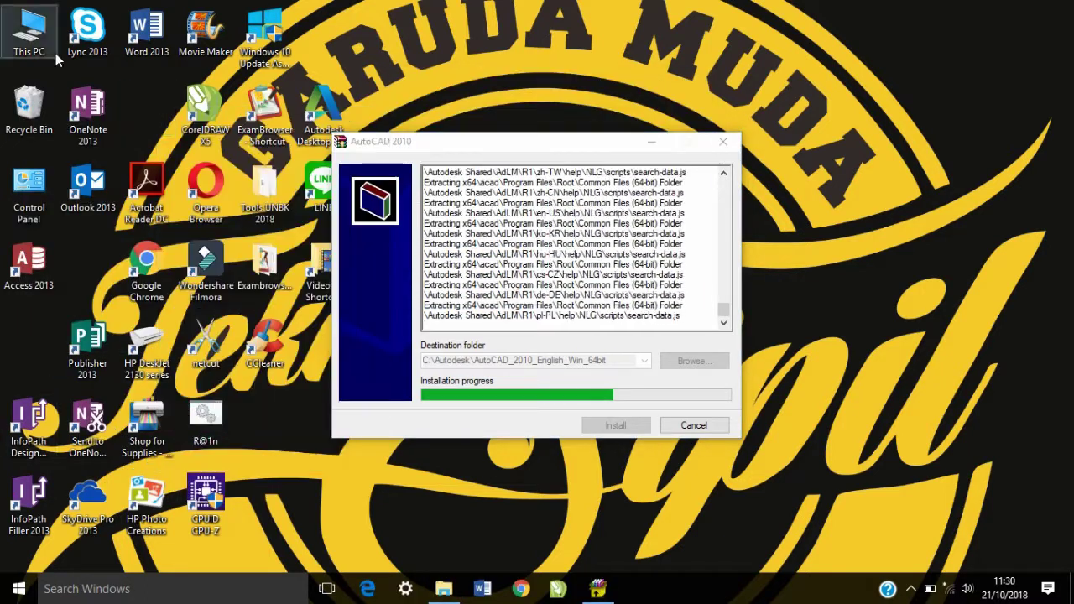
{"action": "left_click", "coordinate": [88, 113]}
{"action": "key", "text": "Delete"}
{"action": "right_click", "coordinate": [90, 220]}
{"action": "left_click", "coordinate": [125, 382]}
Delete the Publisher, Control Panel, Access and InfoPath shortcuts and refresh the desktop.
{"action": "right_click", "coordinate": [89, 200]}
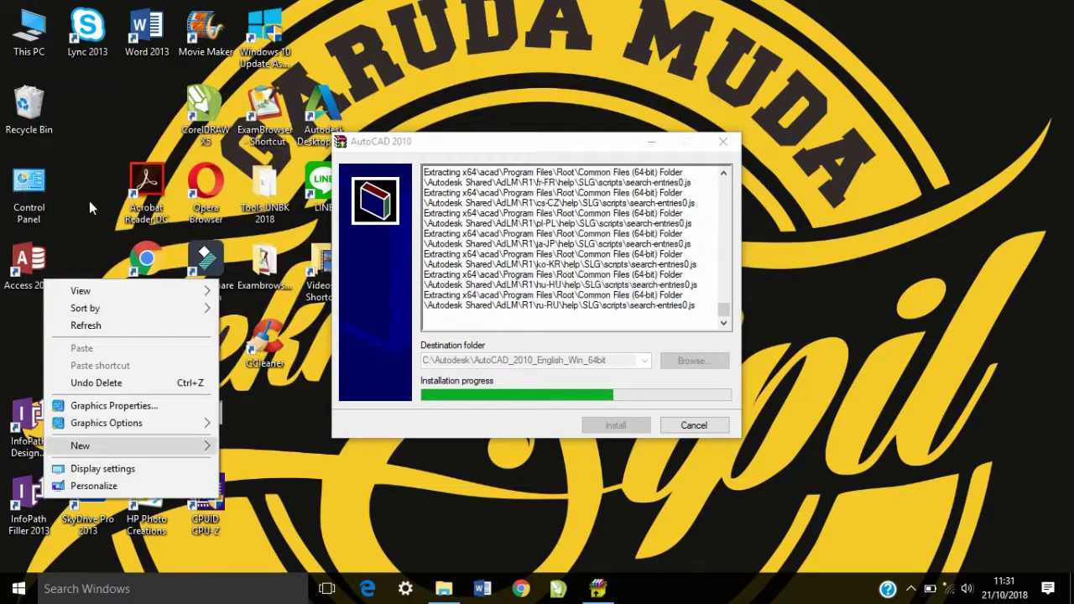
{"action": "left_click", "coordinate": [81, 326]}
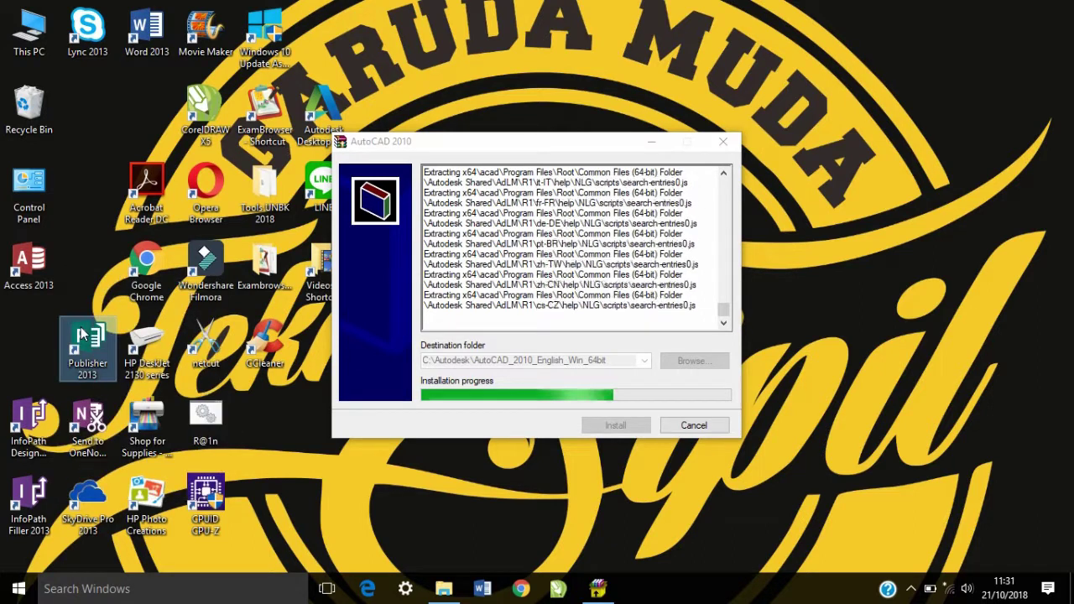
{"action": "left_click", "coordinate": [84, 333]}
{"action": "key", "text": "Delete"}
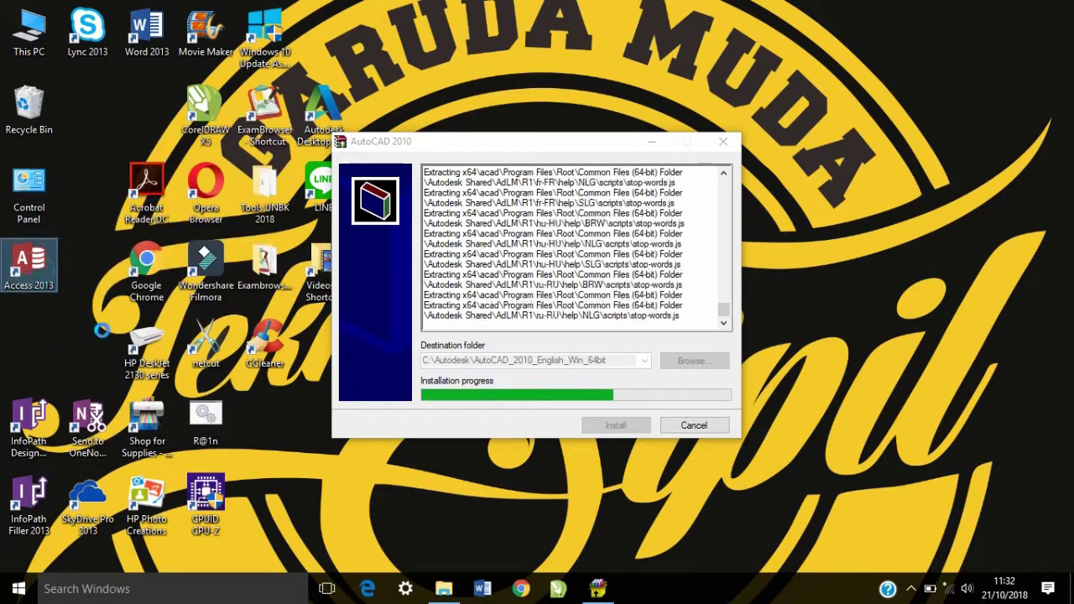
{"action": "left_click", "coordinate": [29, 193], "text": "ctrl"}
{"action": "left_click", "coordinate": [29, 419], "text": "ctrl"}
{"action": "right_click", "coordinate": [48, 394]}
{"action": "left_click", "coordinate": [83, 352]}
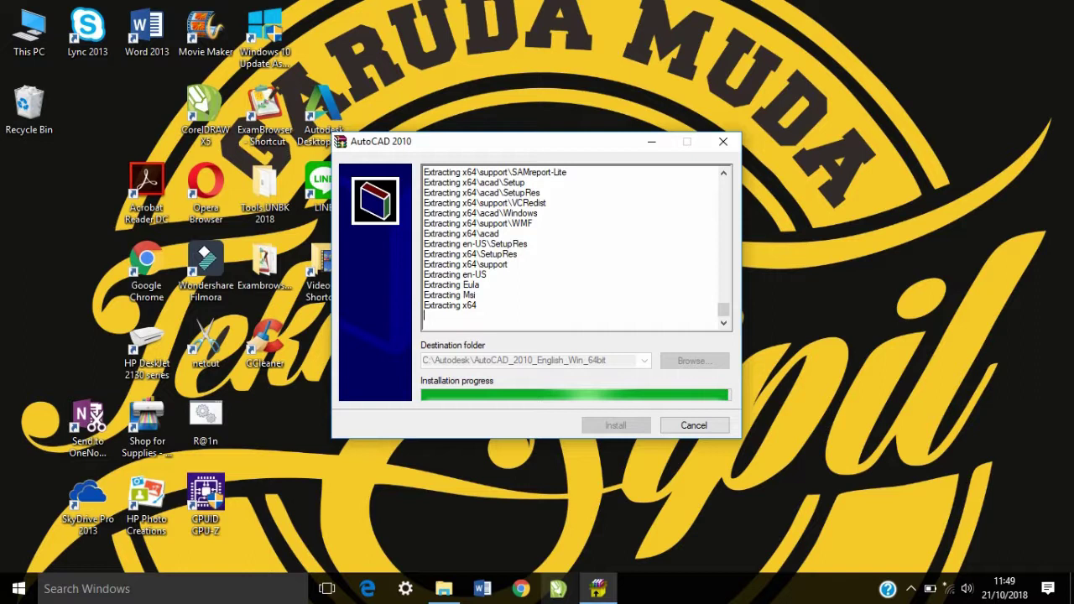
{"action": "right_click", "coordinate": [455, 233]}
{"action": "left_click", "coordinate": [495, 290]}
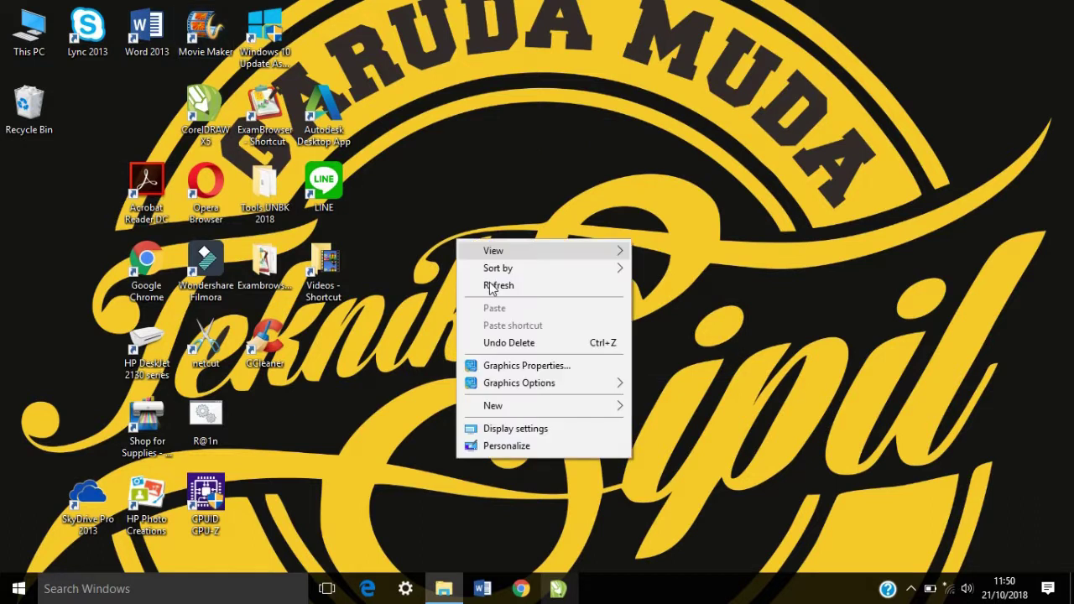
Refresh the desktop icons twice.
{"action": "left_click", "coordinate": [494, 286]}
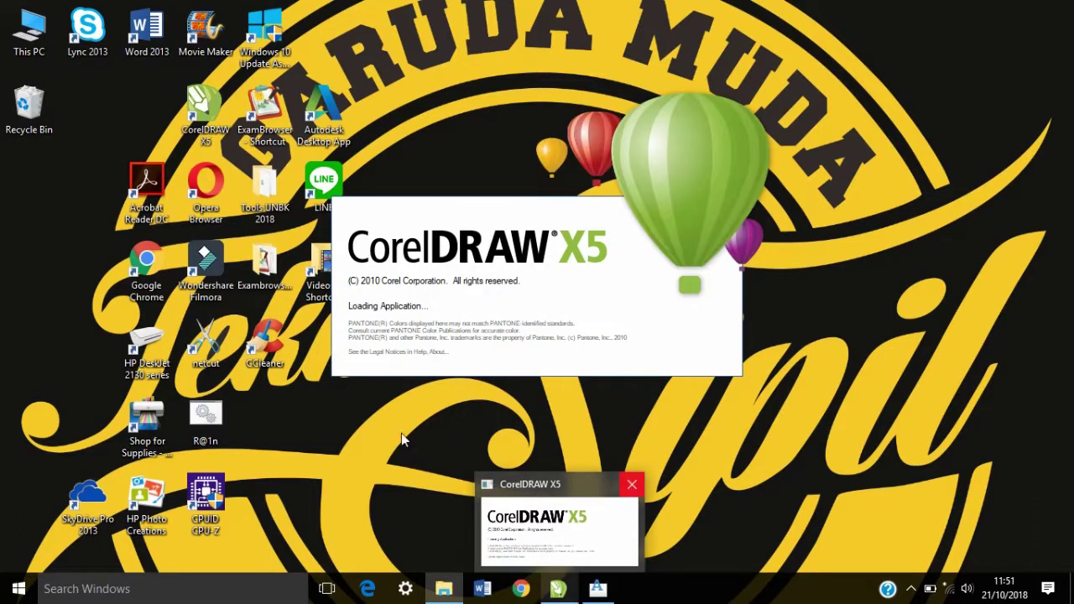
{"action": "right_click", "coordinate": [826, 186]}
{"action": "left_click", "coordinate": [873, 234]}
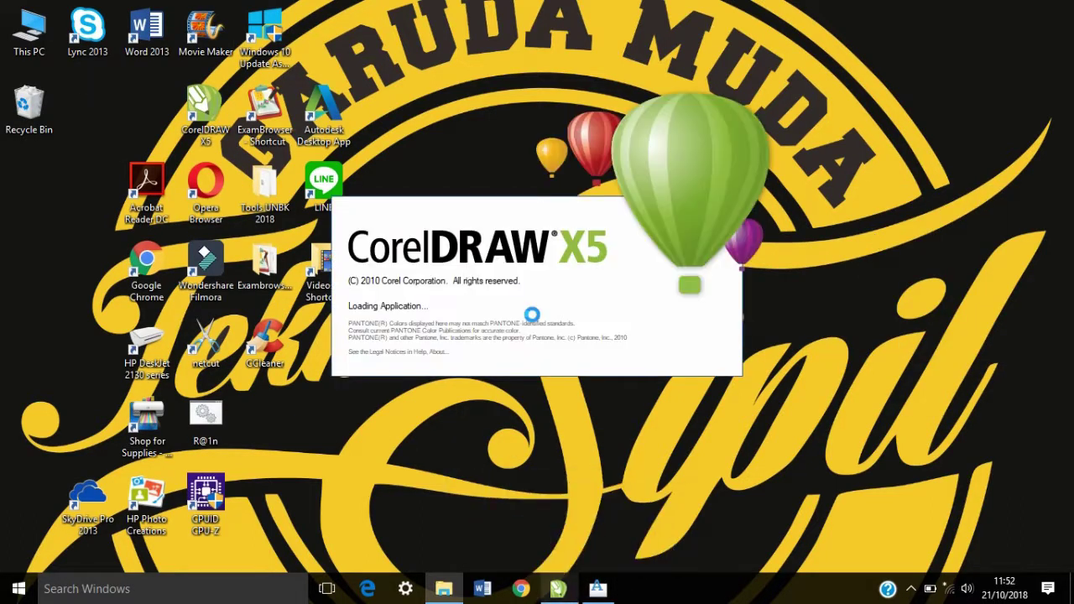
End the CorelDRAW(R) (32 bit) task in Task Manager.
{"action": "key", "text": "ctrl+shift+Escape"}
{"action": "left_click", "coordinate": [168, 223]}
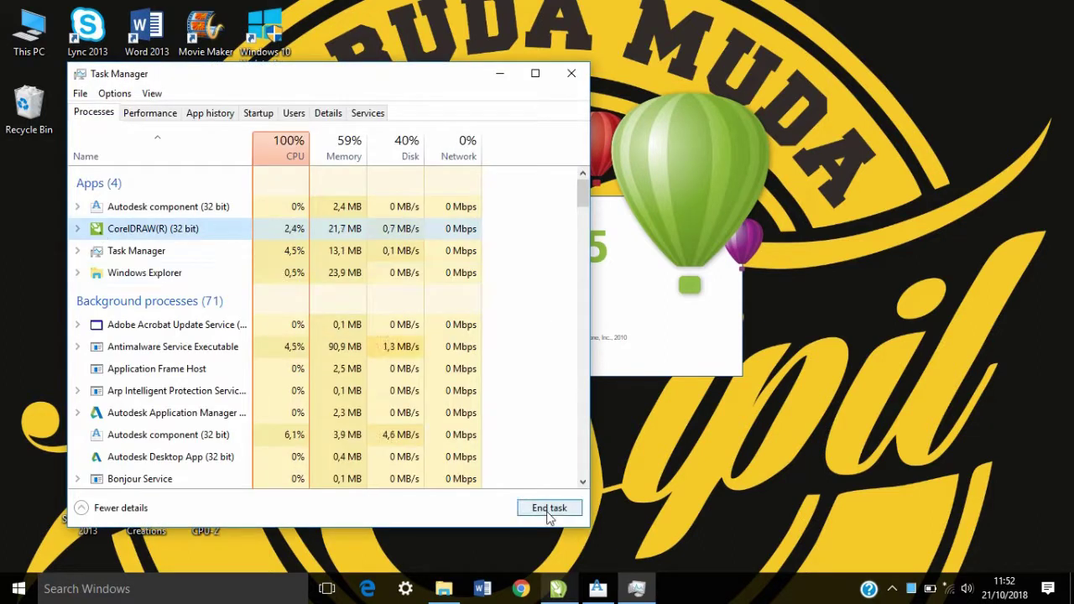
{"action": "left_click", "coordinate": [549, 508]}
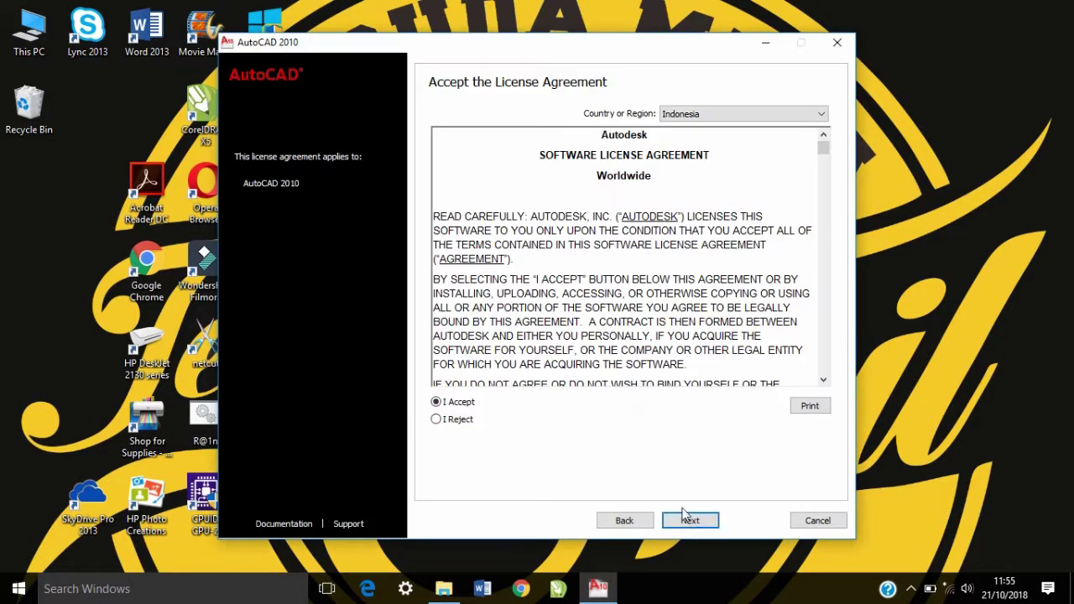
Return to the product key field, then continue to install the AutoCAD 2010 components.
{"action": "left_click", "coordinate": [478, 179]}
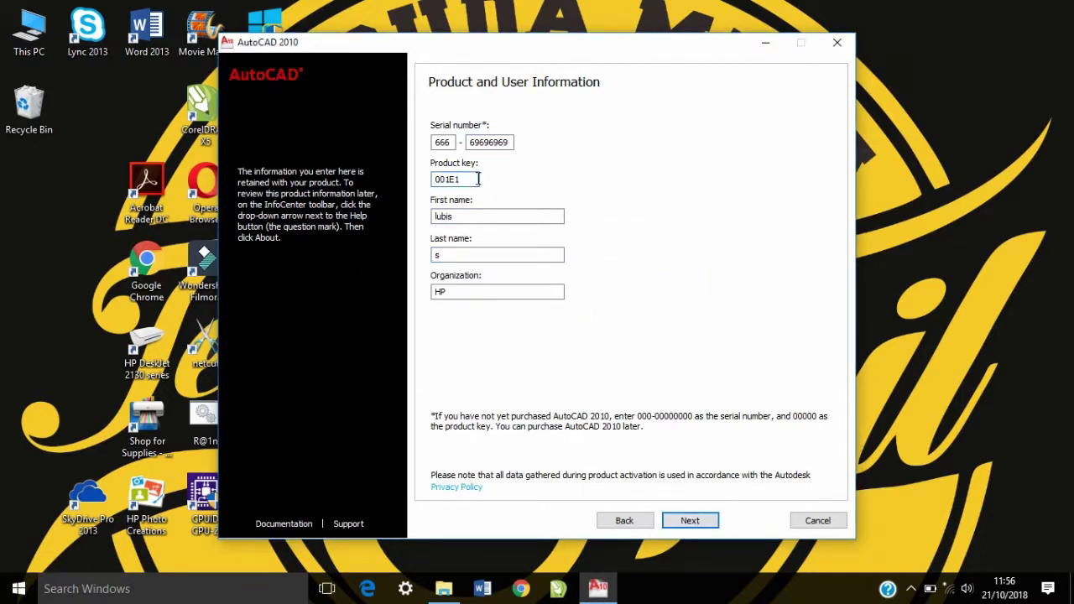
{"action": "key", "text": "Return"}
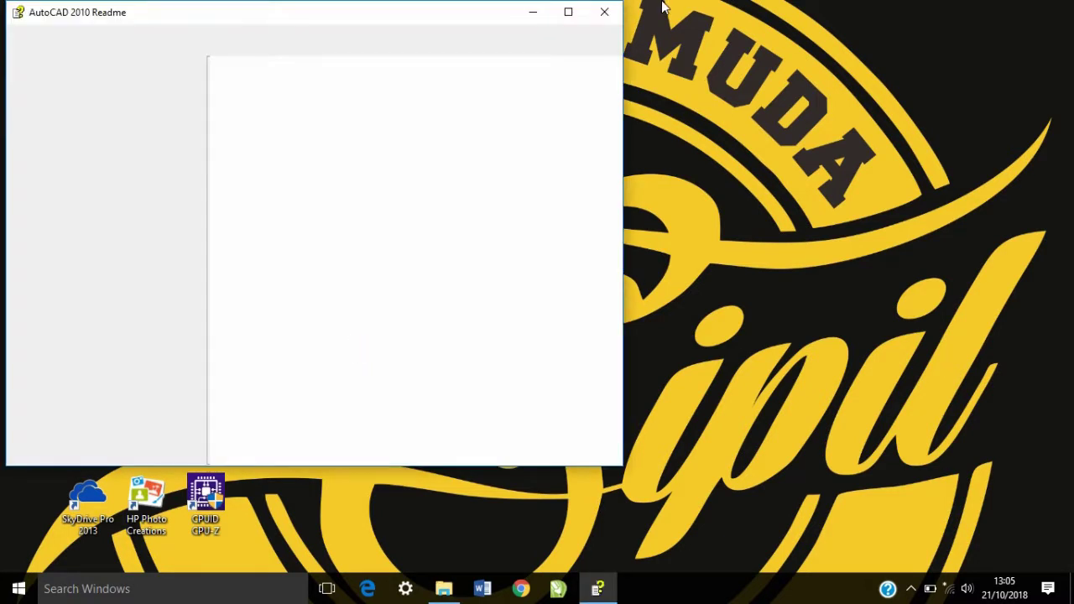
{"action": "left_click", "coordinate": [603, 11]}
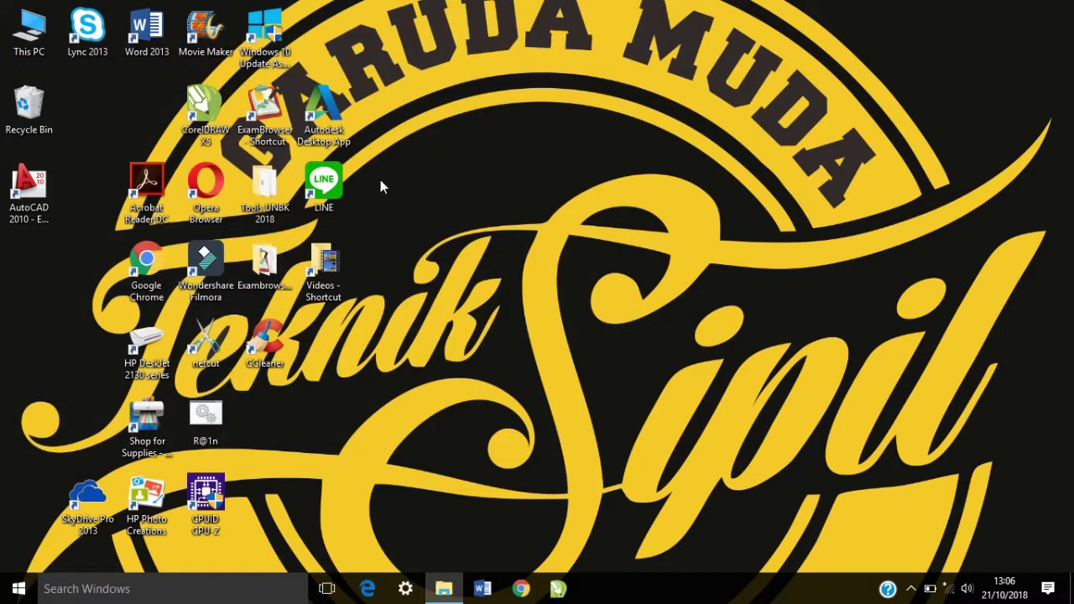
{"action": "double_click", "coordinate": [40, 193]}
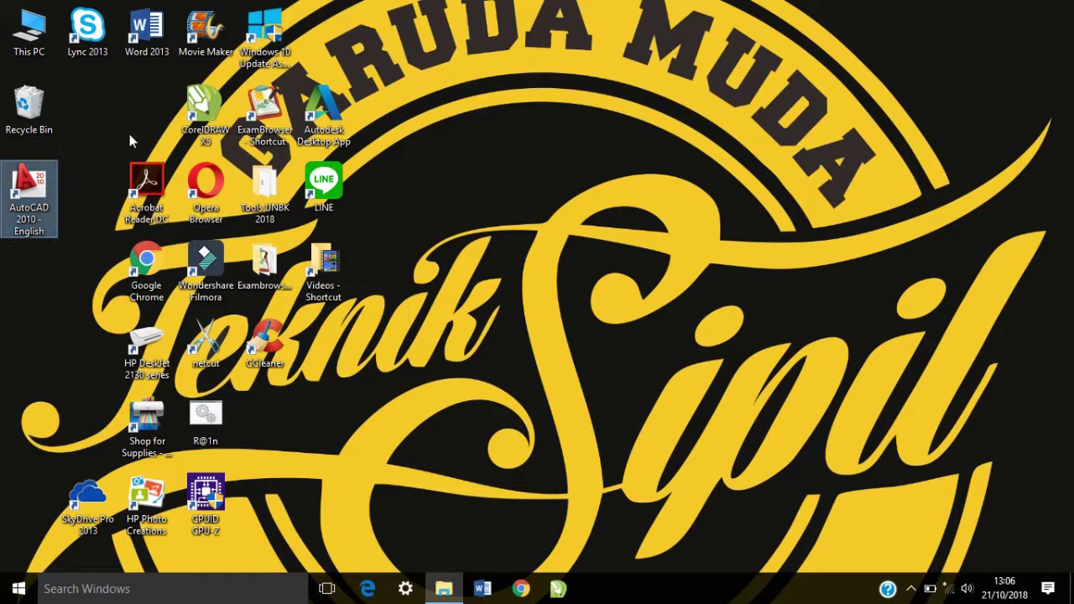
Launch AutoCAD 2010 - English from its desktop icon.
{"action": "double_click", "coordinate": [33, 186]}
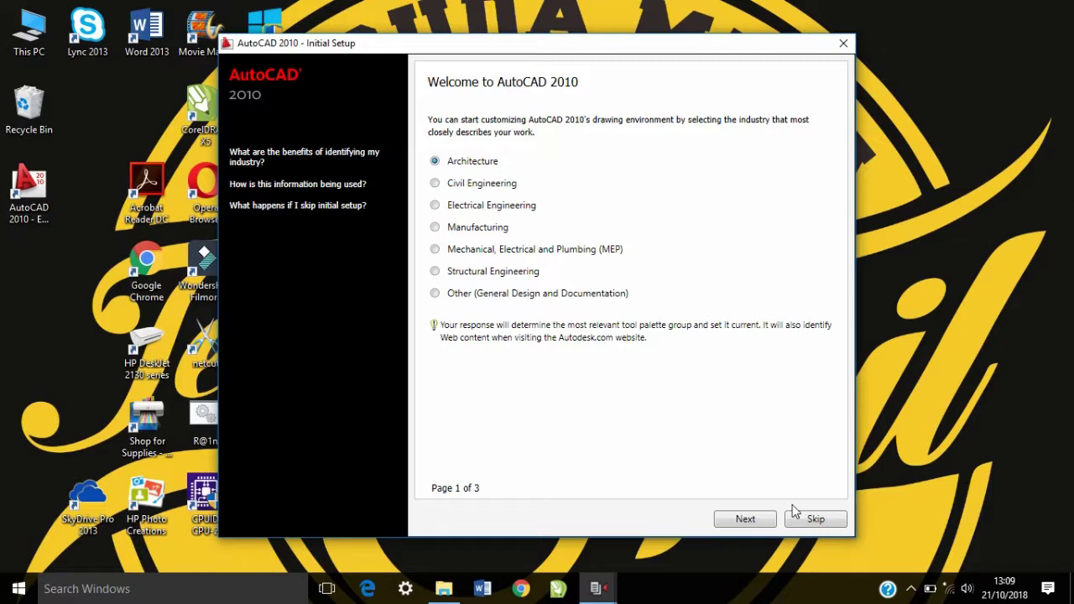
{"action": "left_click", "coordinate": [751, 520]}
{"action": "left_click", "coordinate": [467, 184]}
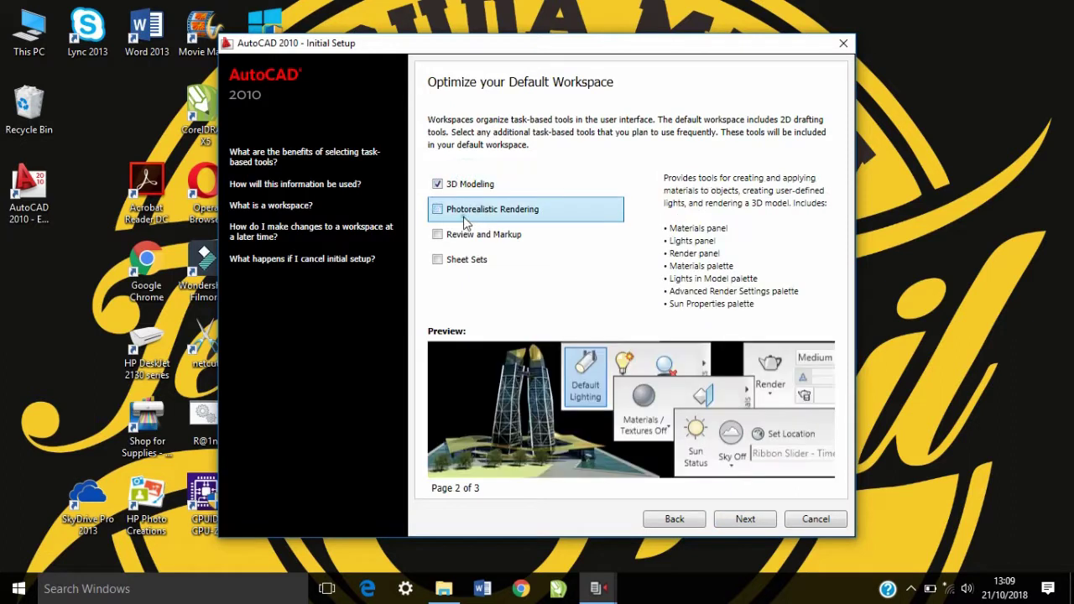
{"action": "left_click", "coordinate": [462, 208]}
{"action": "left_click", "coordinate": [462, 234]}
{"action": "left_click", "coordinate": [458, 260]}
{"action": "left_click", "coordinate": [745, 519]}
{"action": "left_click", "coordinate": [749, 521]}
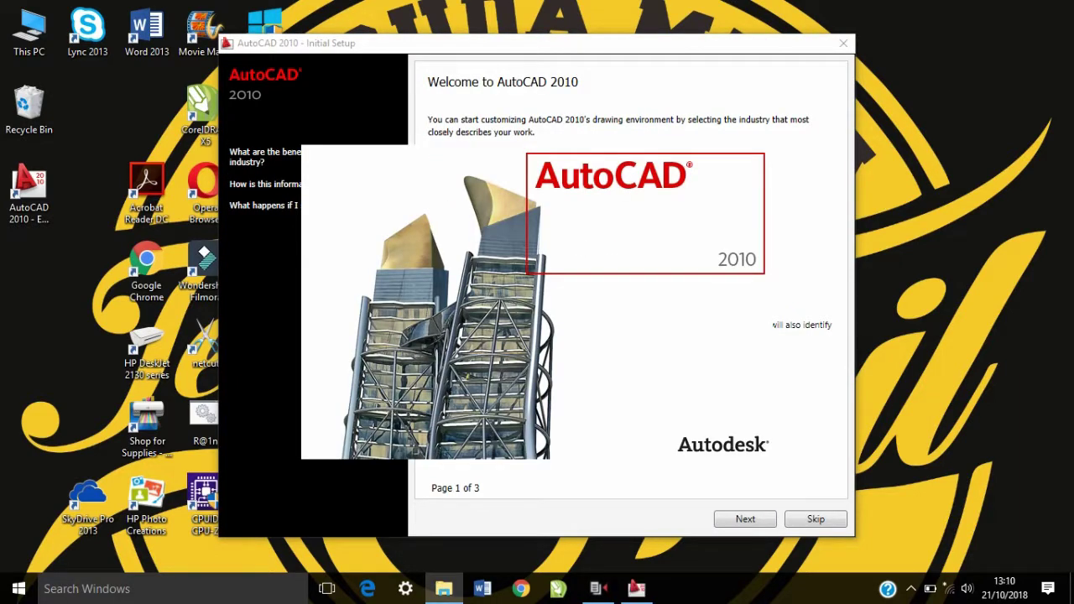
Cancel Initial Setup and choose to discard changes and start AutoCAD 2010.
{"action": "left_click", "coordinate": [843, 43]}
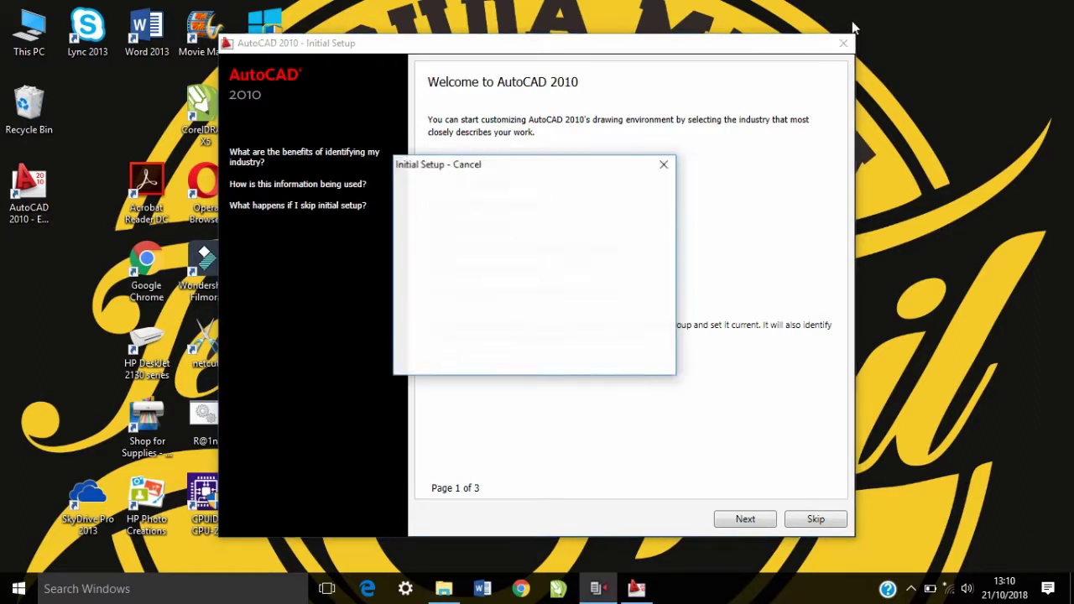
{"action": "left_click", "coordinate": [663, 165]}
{"action": "key", "text": "Escape"}
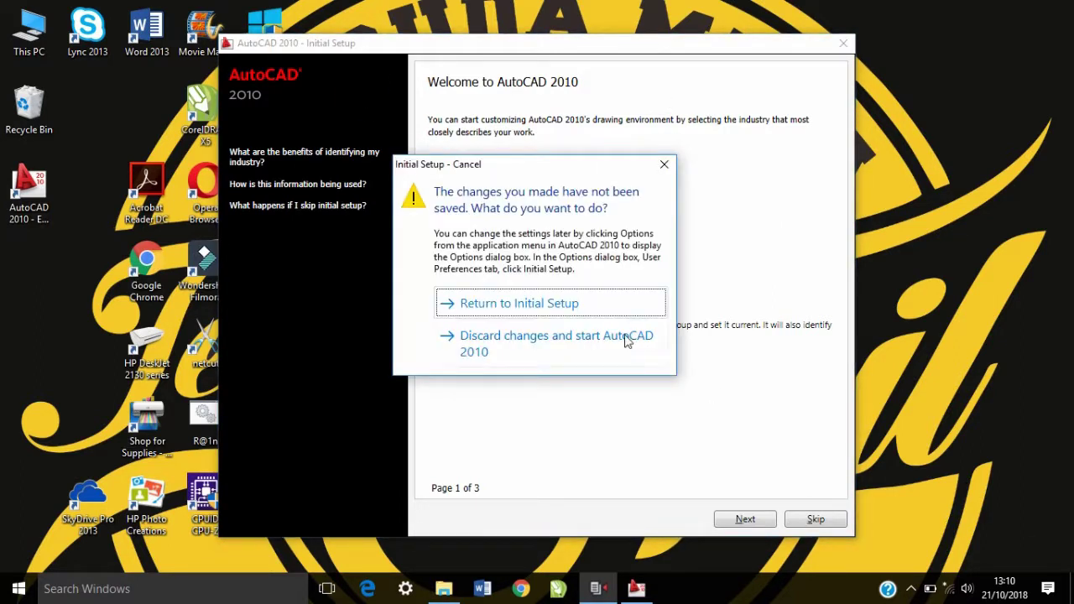
{"action": "left_click", "coordinate": [626, 336]}
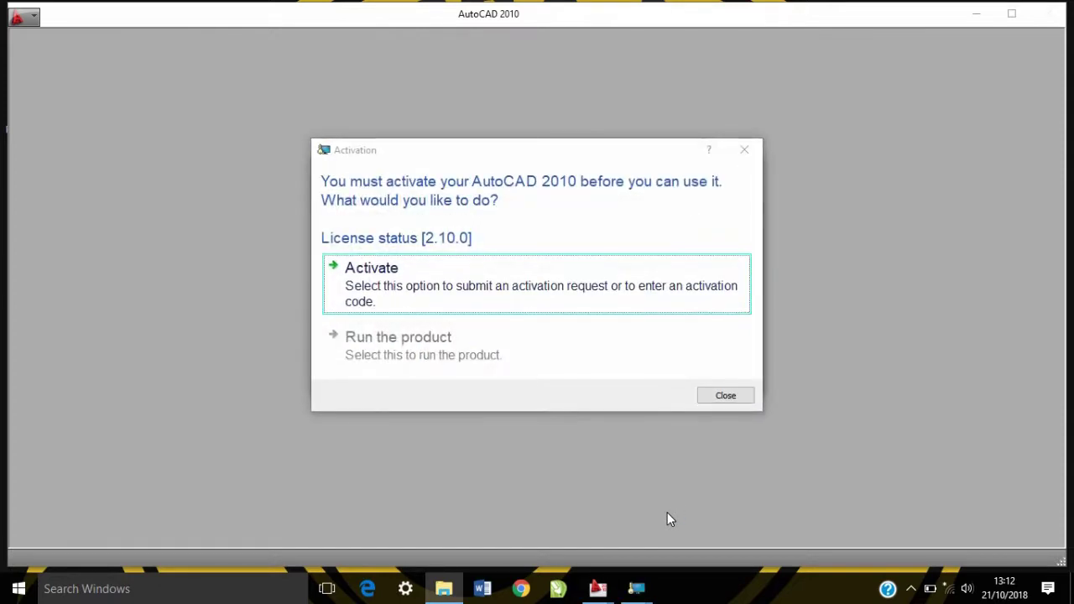
Skip activation to run the 30-day trial and close the Register Today window.
{"action": "left_click", "coordinate": [482, 351]}
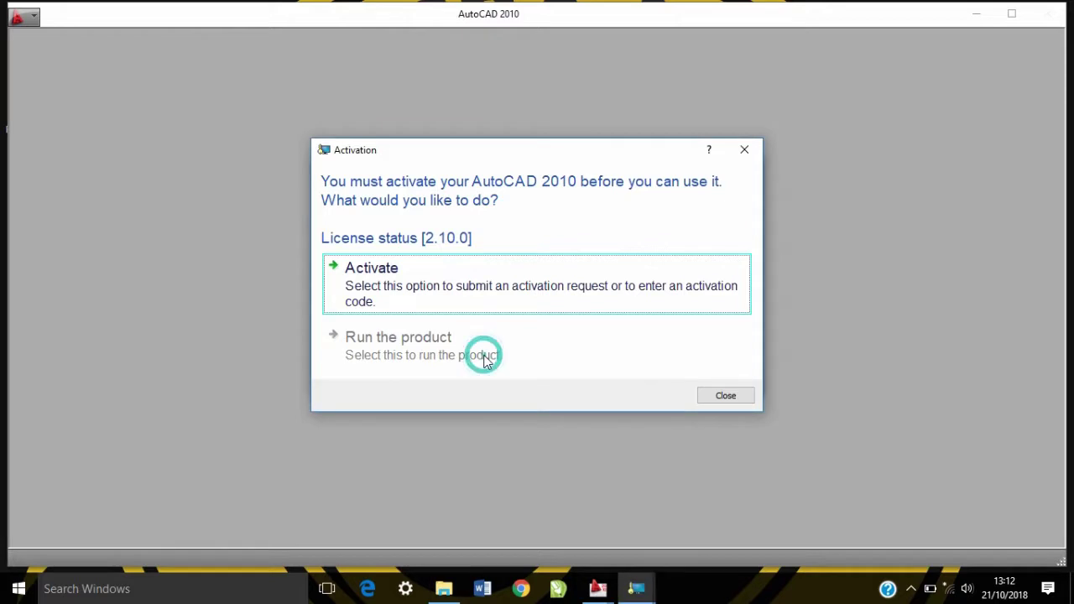
{"action": "left_click", "coordinate": [483, 344]}
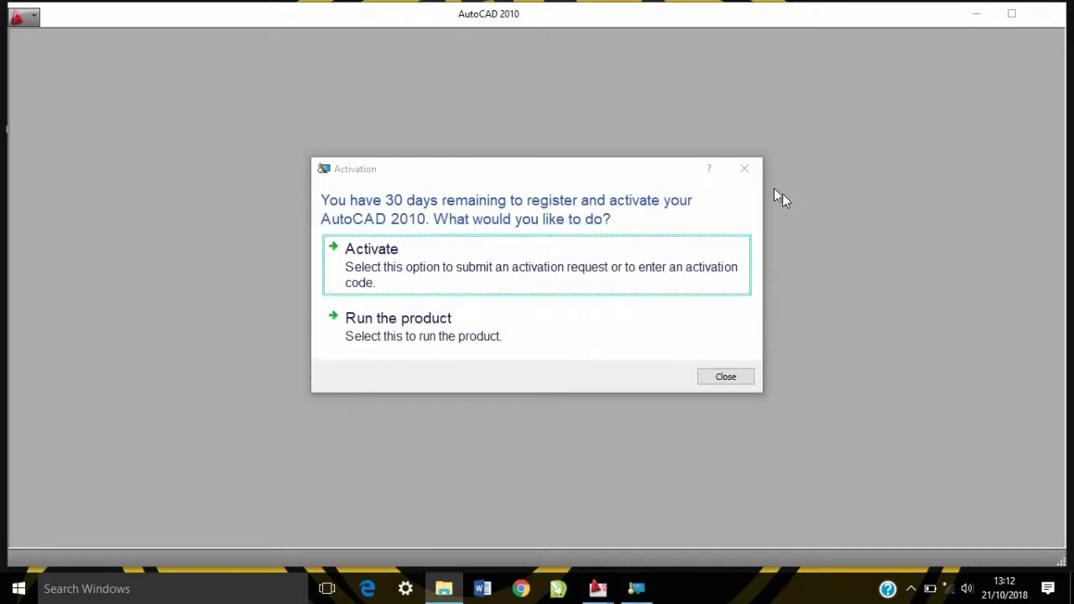
{"action": "left_click", "coordinate": [649, 327]}
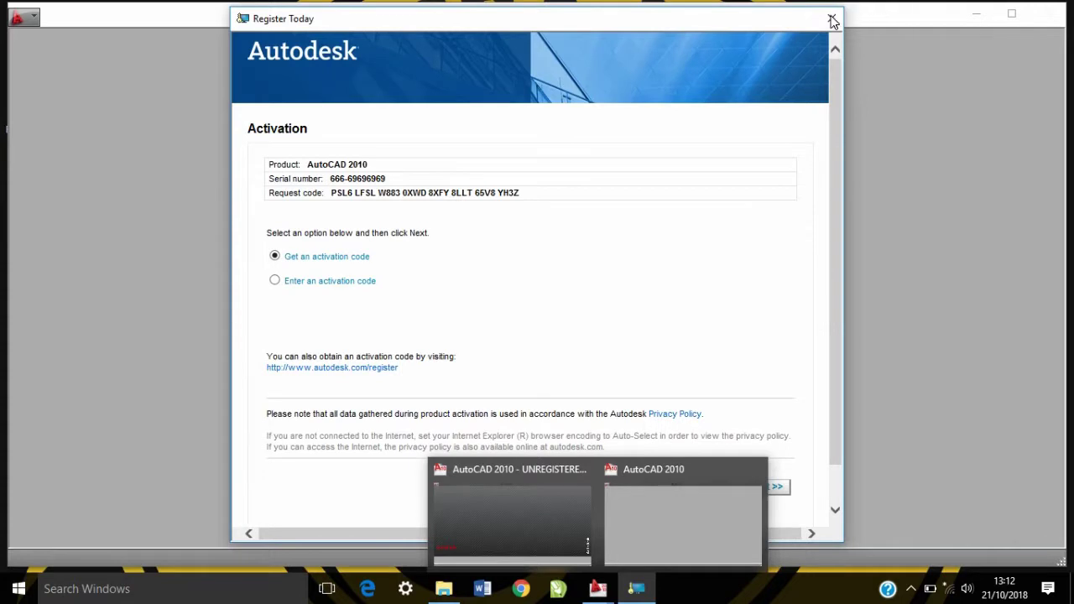
{"action": "left_click", "coordinate": [831, 17]}
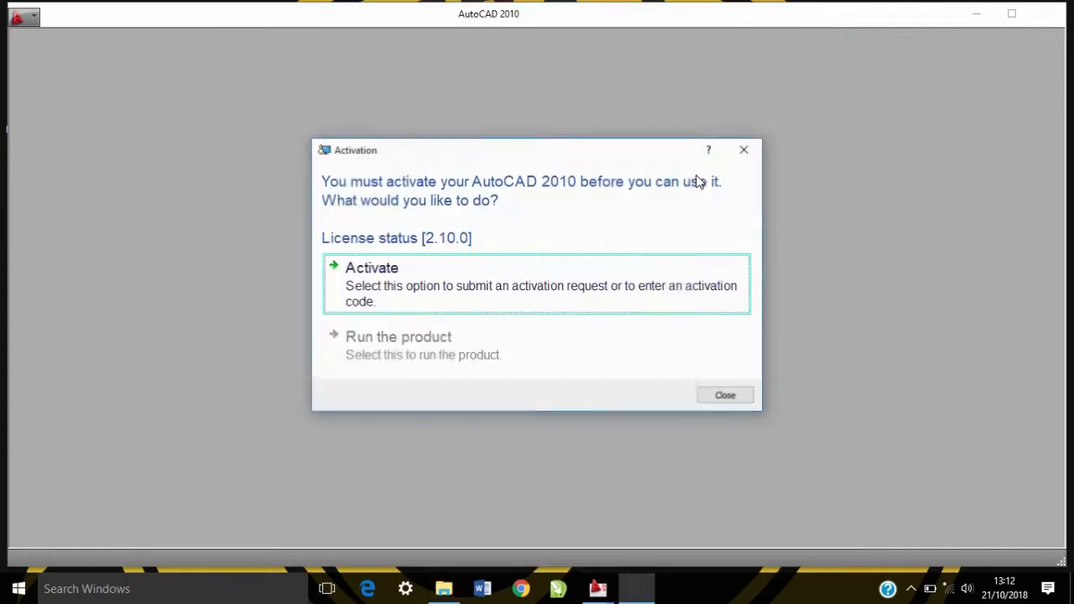
{"action": "left_click", "coordinate": [743, 148]}
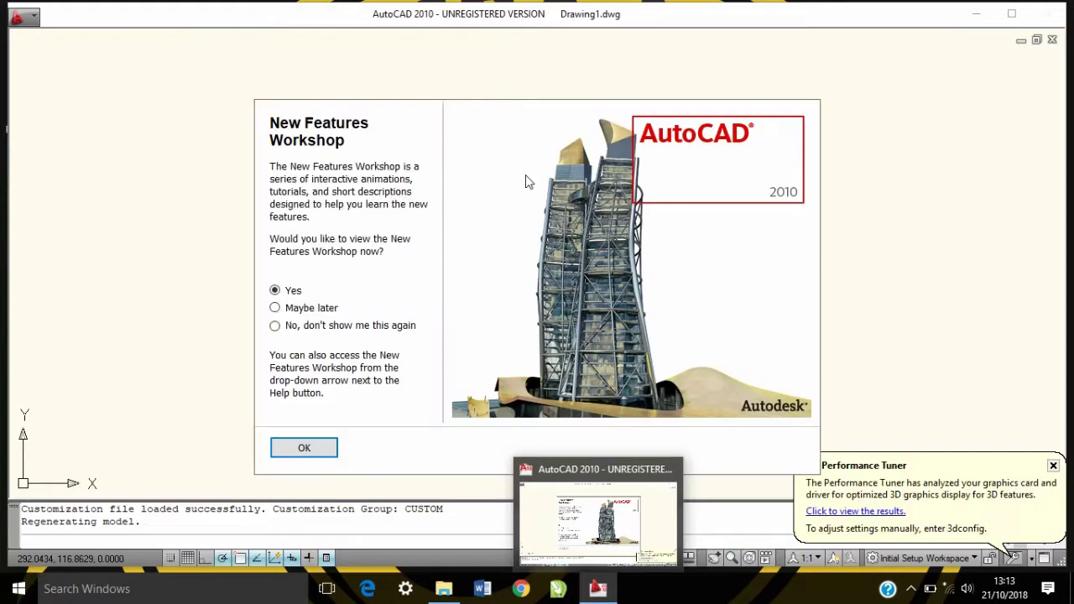
Choose 'No, don't show me this again' in the New Features Workshop and confirm with OK.
{"action": "left_click", "coordinate": [289, 325]}
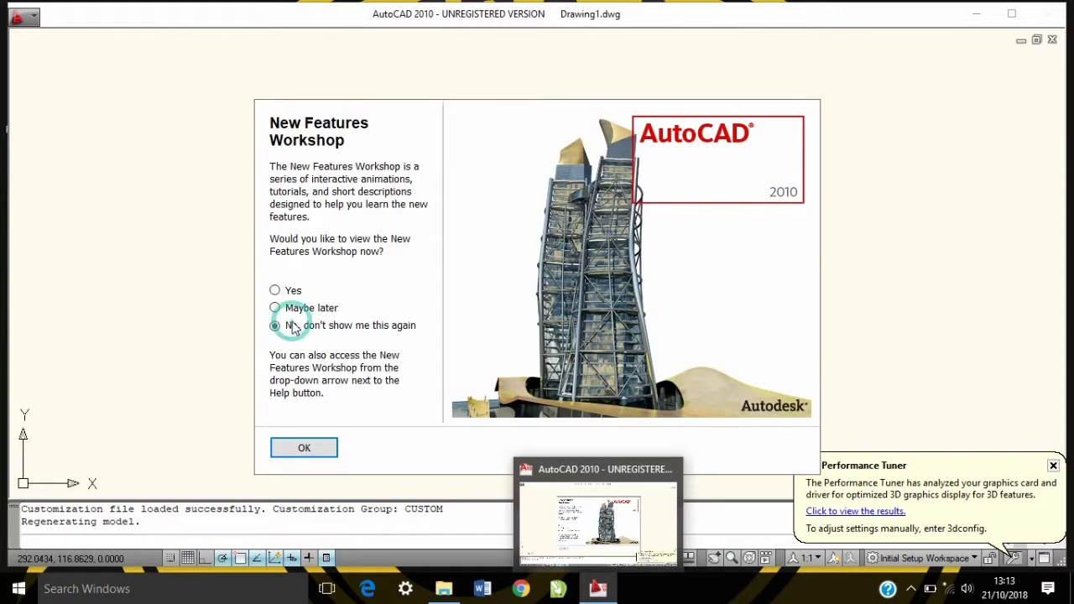
{"action": "left_click", "coordinate": [303, 448]}
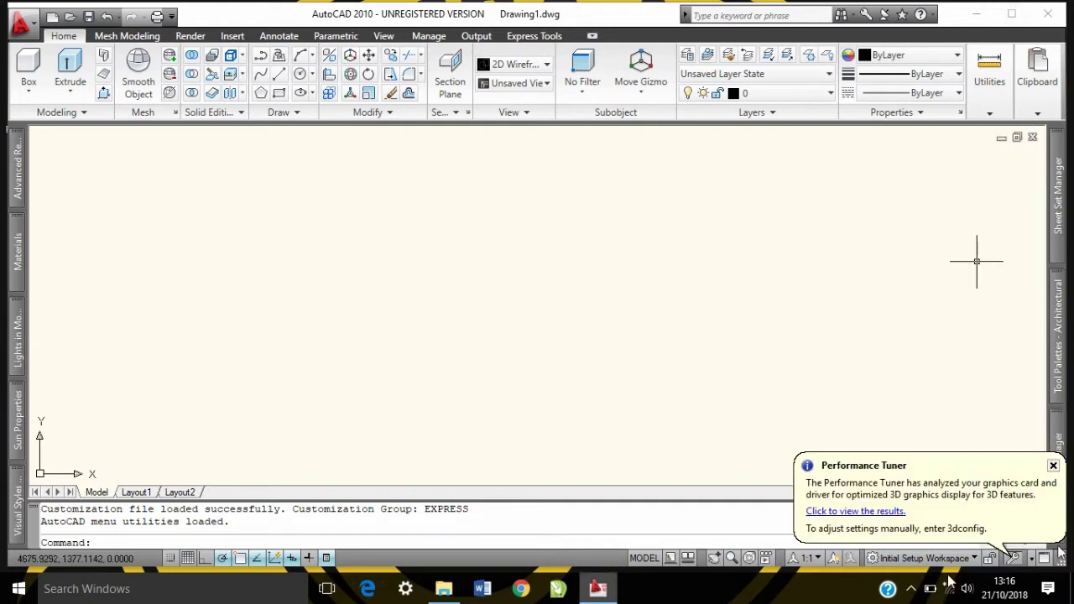
Dismiss the Performance Tuner notice and switch to the 2D Drafting & Annotation workspace.
{"action": "left_click", "coordinate": [1053, 465]}
{"action": "mouse_move", "coordinate": [1058, 453]}
{"action": "left_click", "coordinate": [927, 558]}
{"action": "left_click", "coordinate": [1021, 439]}
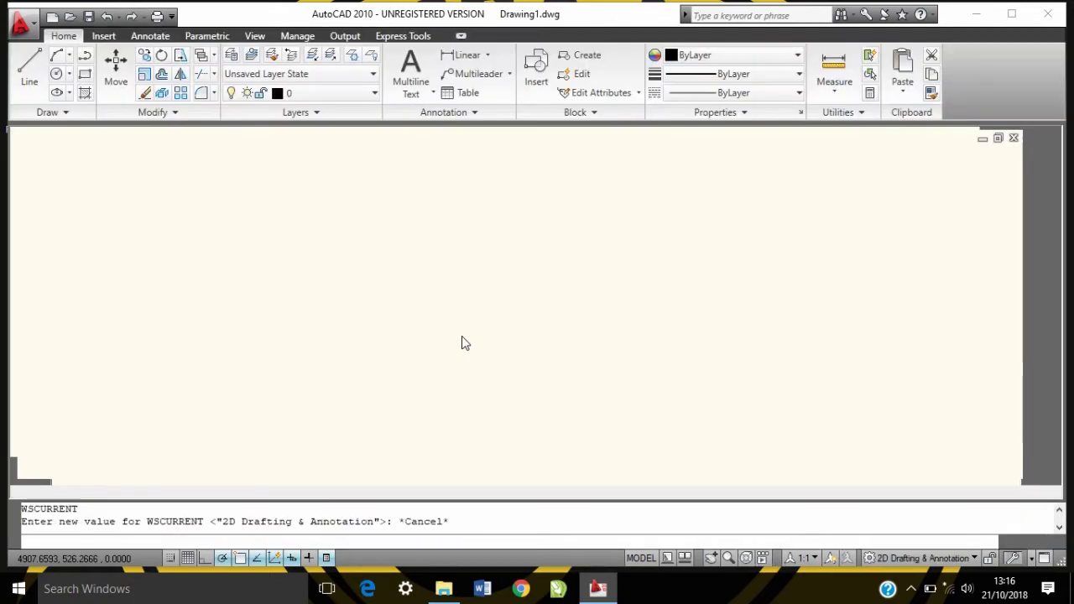
In Options > Display, set the drawing window background color to Black and apply it.
{"action": "left_click", "coordinate": [21, 25]}
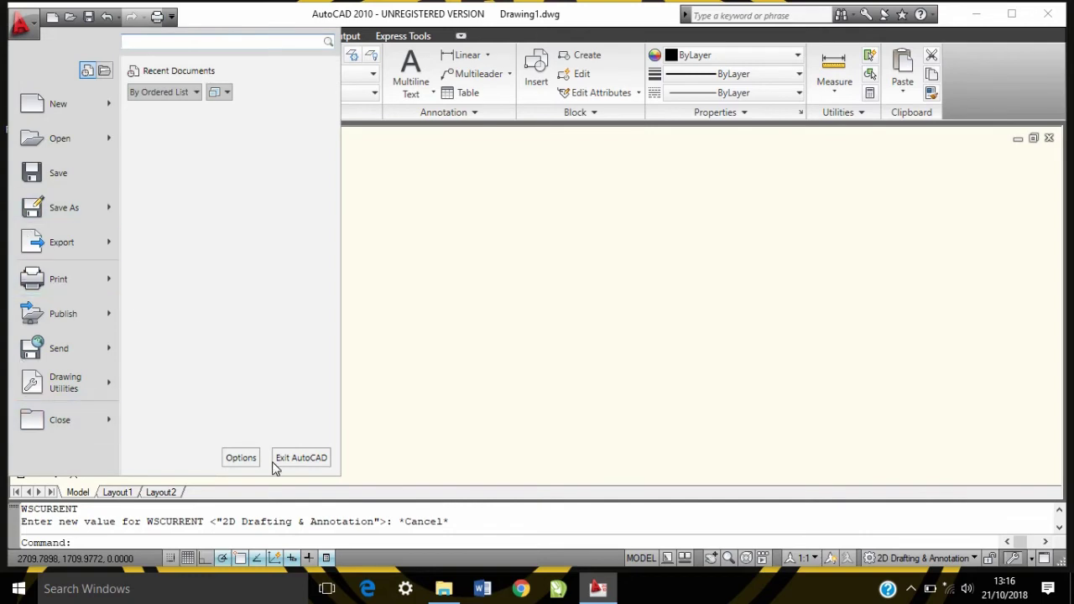
{"action": "left_click", "coordinate": [242, 457]}
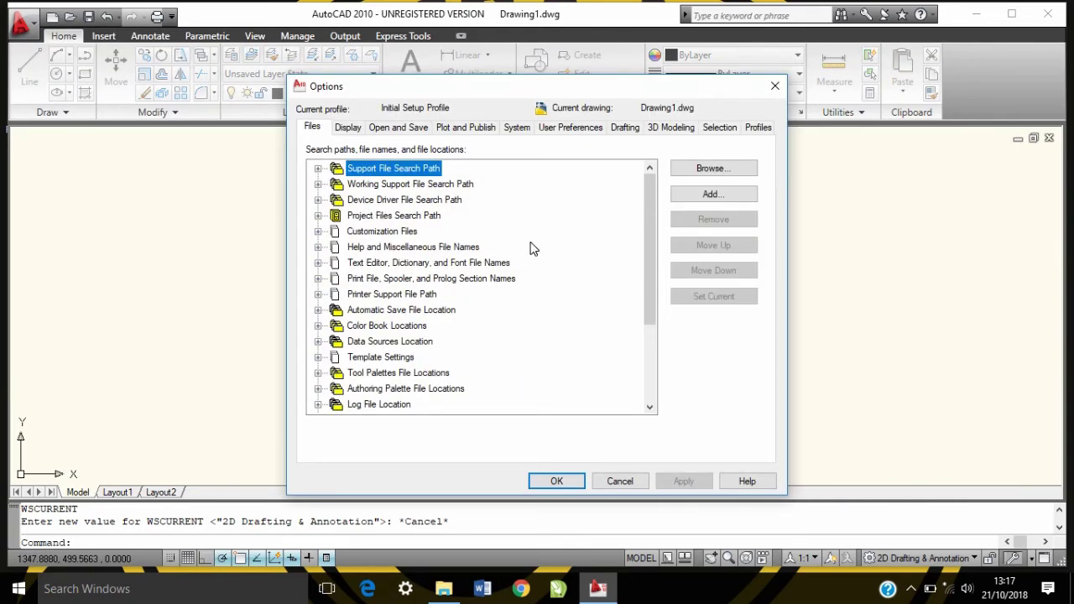
{"action": "left_click", "coordinate": [347, 127]}
{"action": "left_click", "coordinate": [348, 329]}
{"action": "left_click", "coordinate": [684, 121]}
{"action": "left_click", "coordinate": [672, 216]}
{"action": "left_click", "coordinate": [554, 479]}
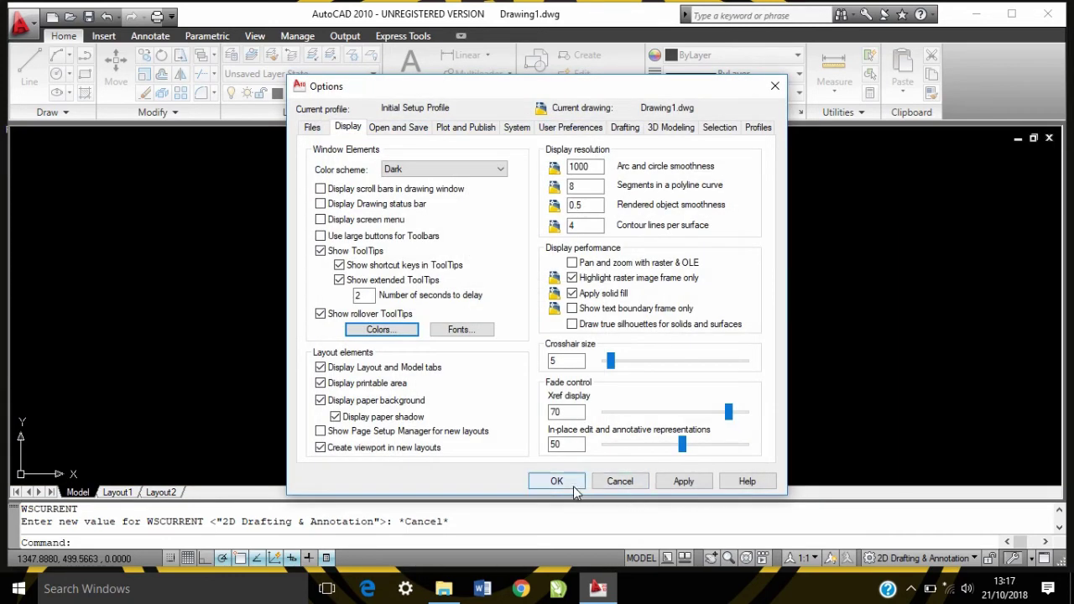